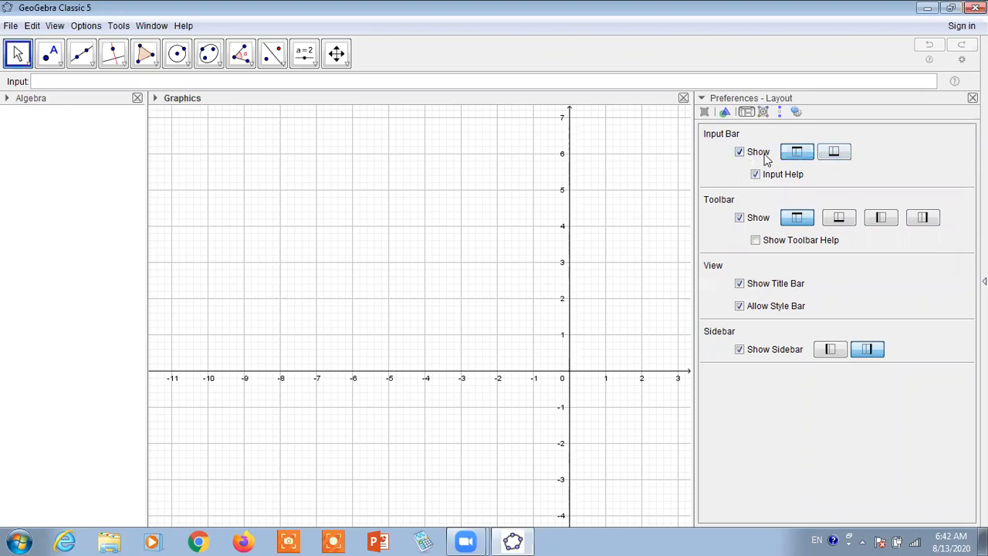
Step: Try the input bar below the views, restore it above them, and close the Layout preferences
click(834, 152)
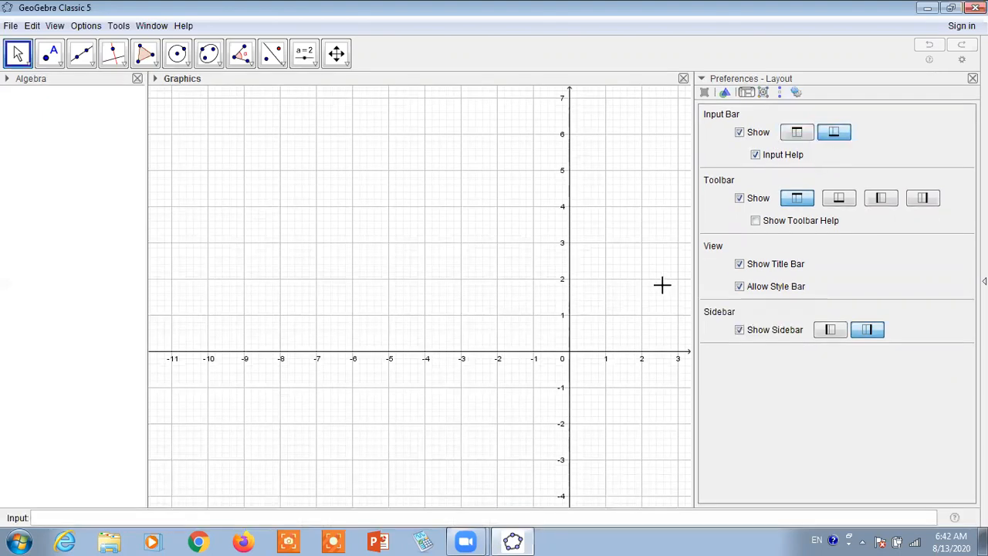
click(795, 132)
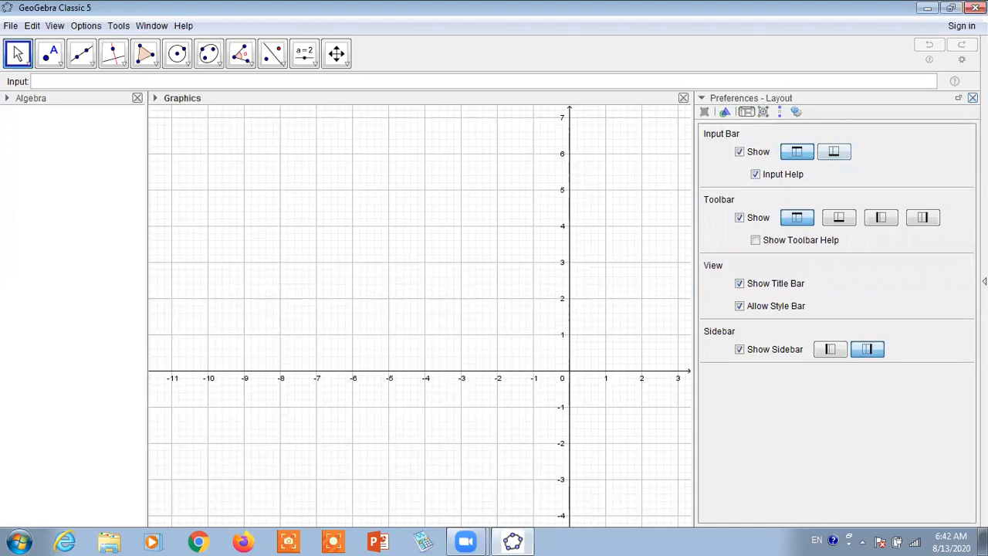
click(973, 98)
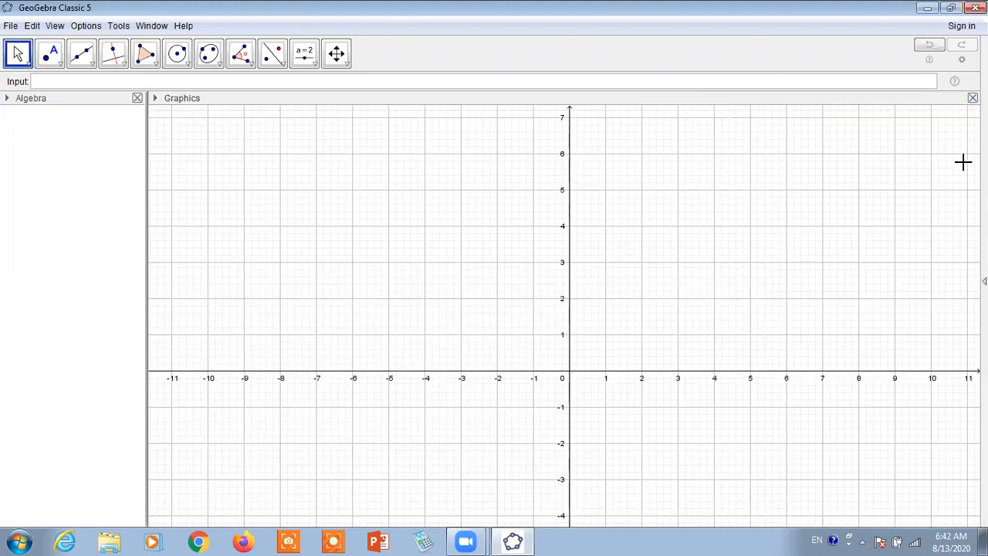
Step: Set the program's font size to 14 pt
click(86, 26)
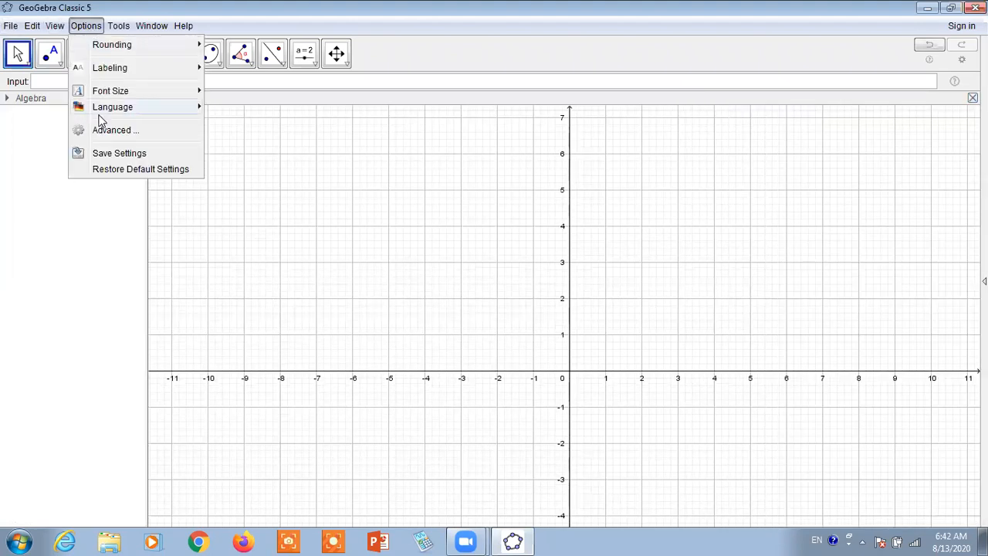
mouse_move(98, 91)
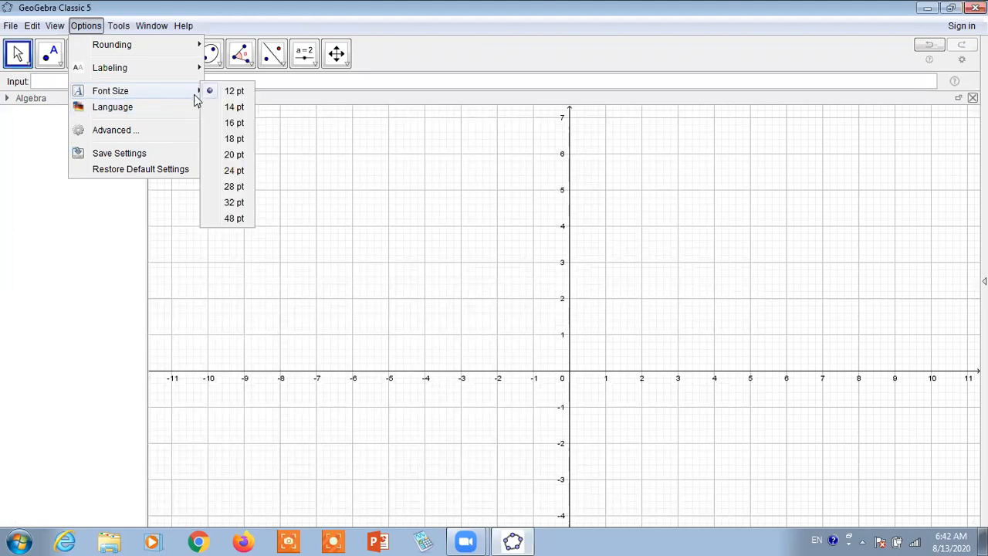
click(234, 107)
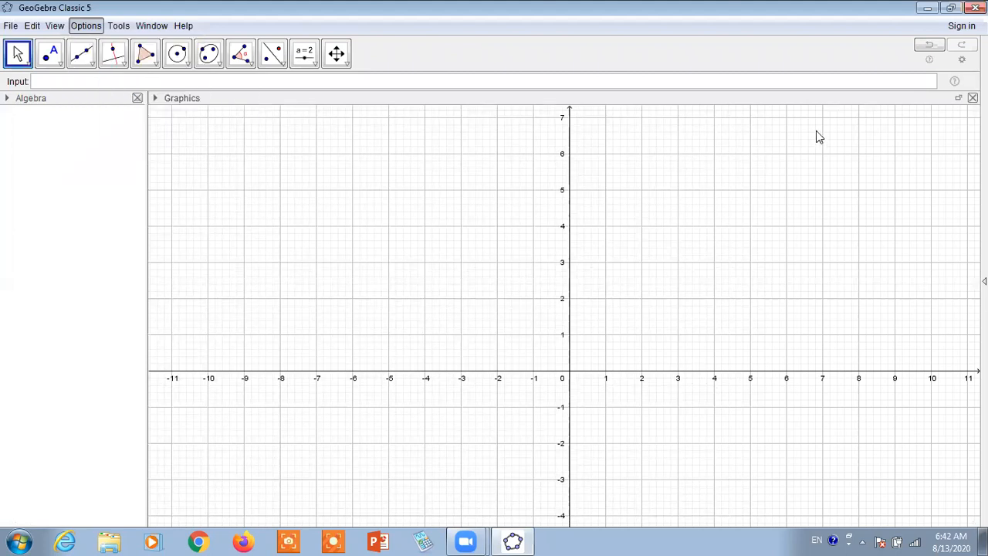
Step: Switch to the desktop and open the day4 Word document from the day5 subfolder of the gorkha training folder
key(super+d)
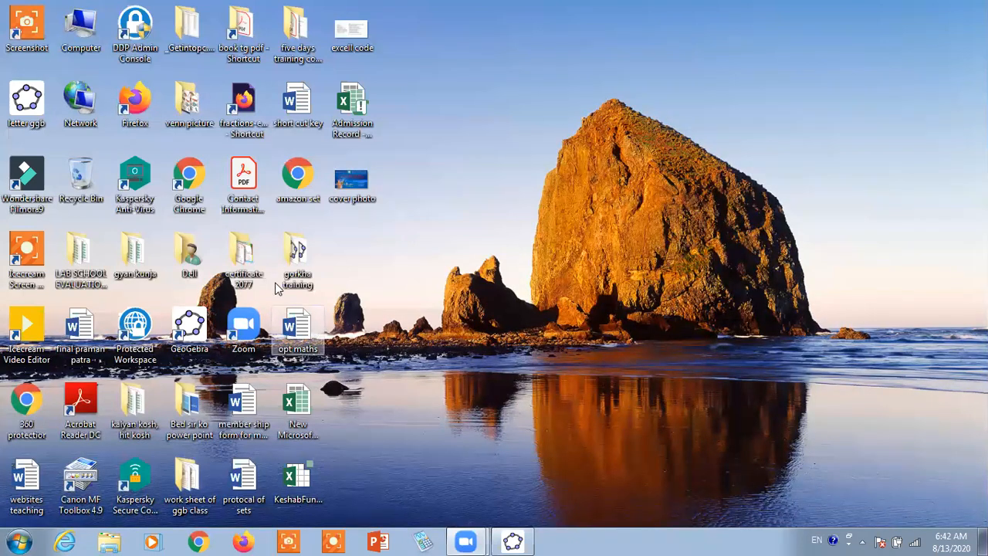
double_click(297, 258)
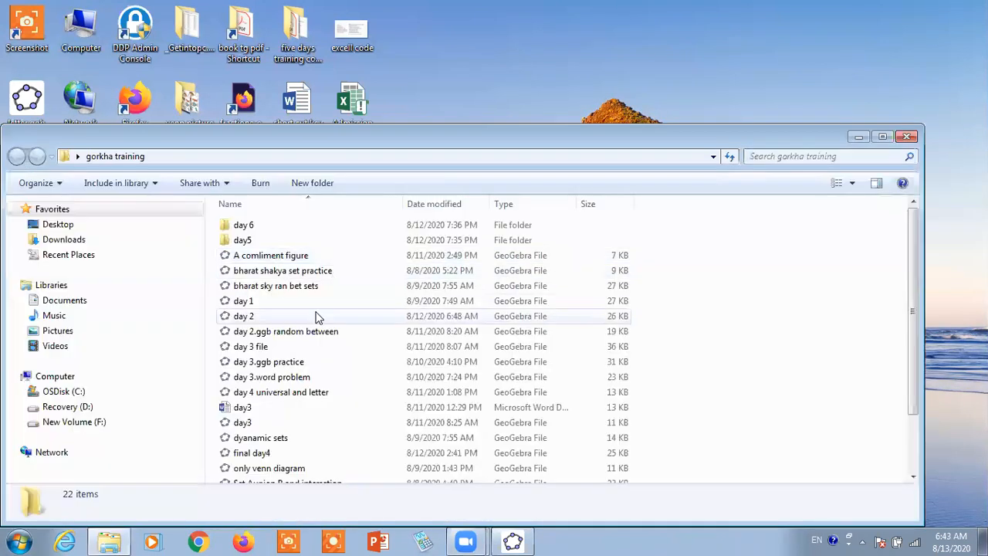
double_click(251, 241)
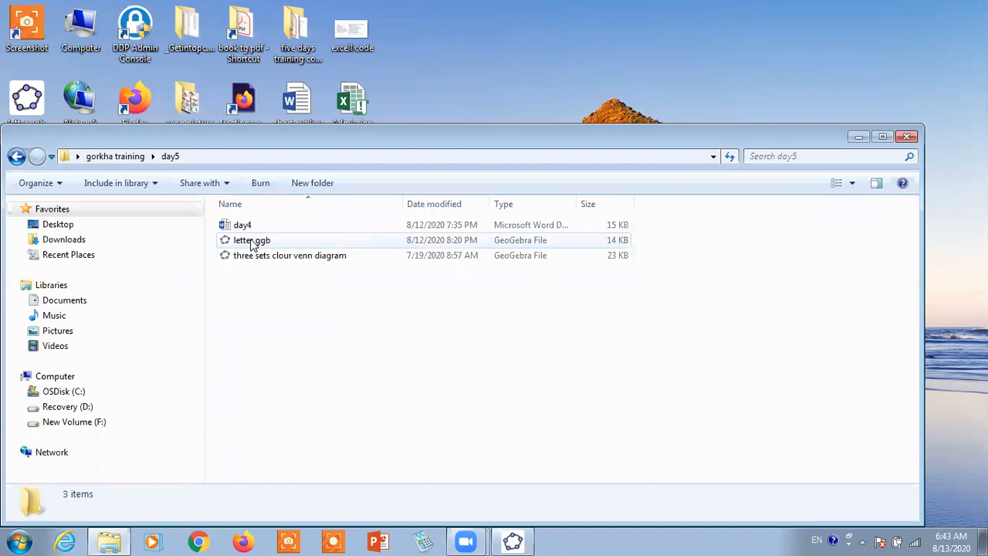
double_click(243, 225)
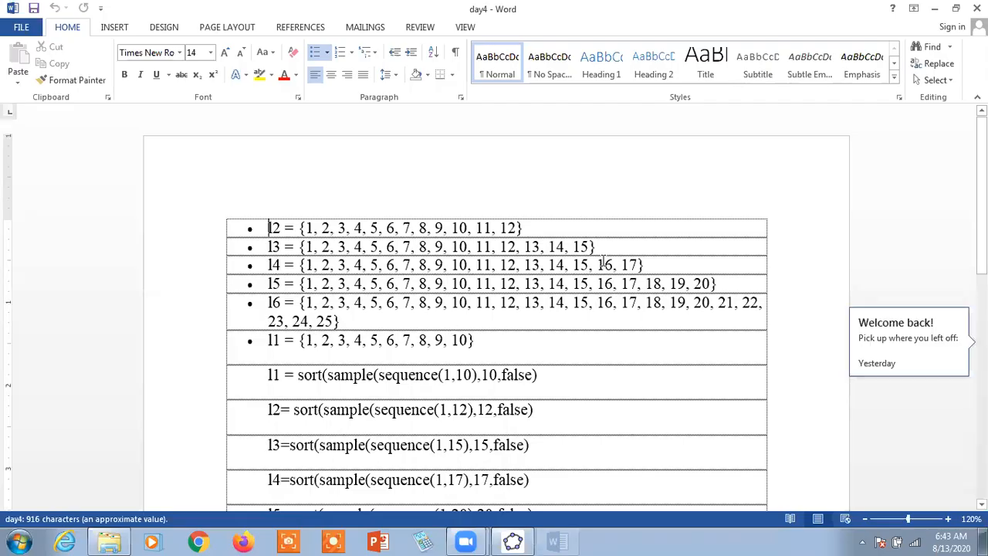
Step: Look through the day4 document's list commands and Venn diagram problems, and minimize Word
scroll(656, 357, down, 4)
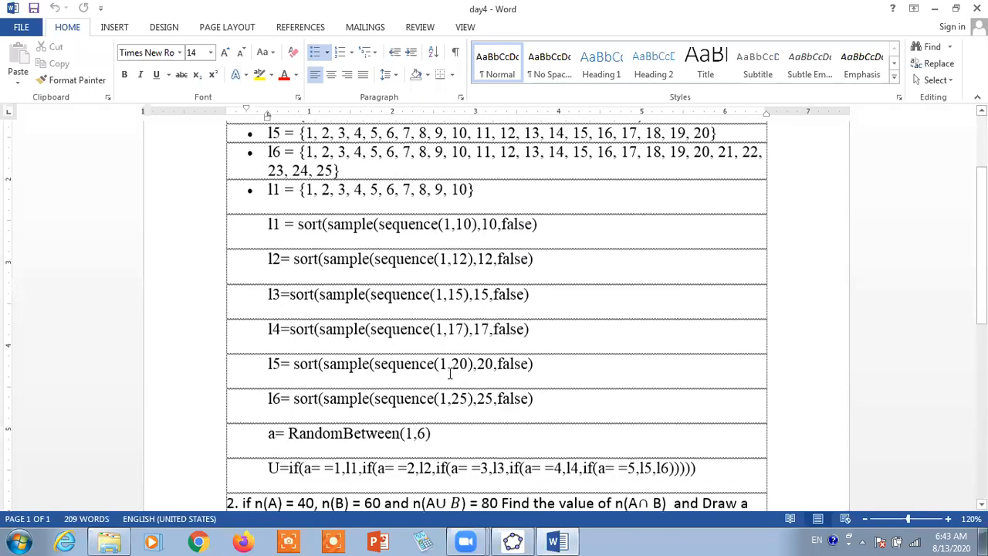
scroll(450, 373, down, 3)
scroll(279, 337, down, 1)
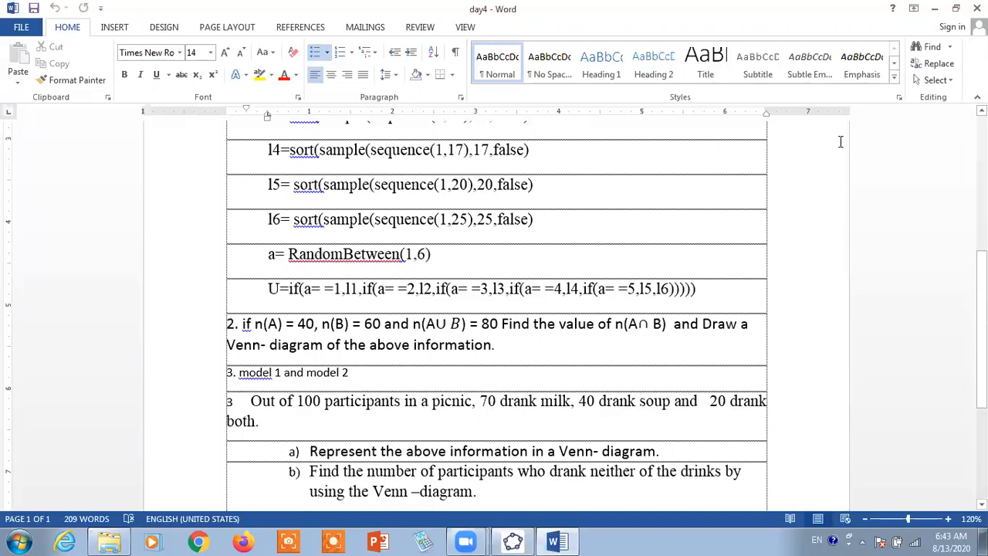
click(934, 8)
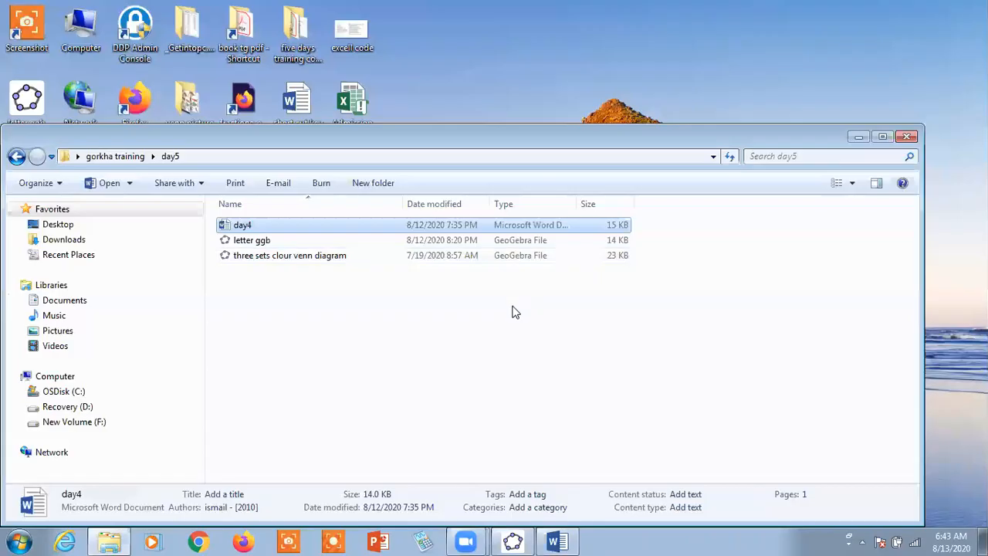
Step: Open the letter ggb file from the day5 folder in GeoGebra and examine the definition of the object named list
double_click(251, 240)
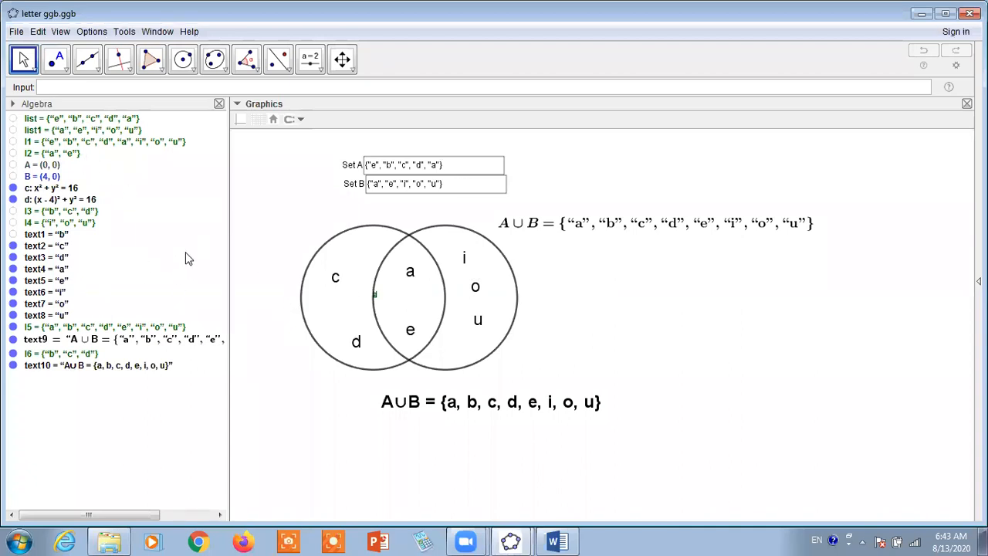
click(454, 416)
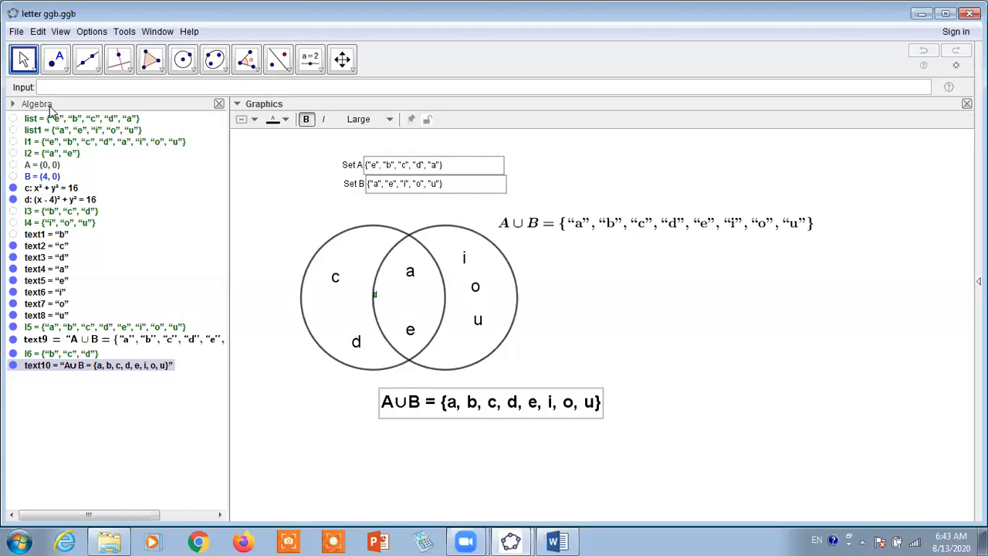
click(71, 120)
click(71, 120)
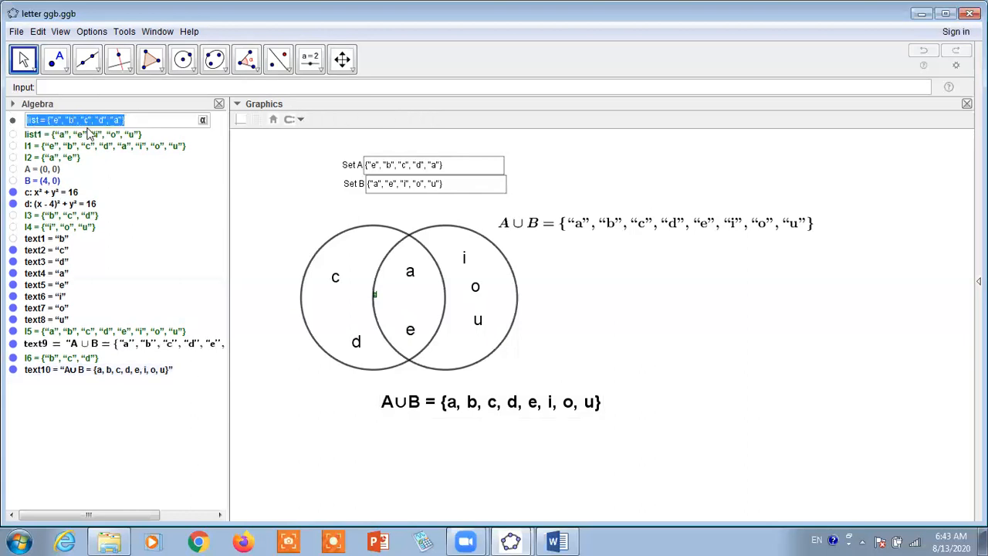
click(179, 230)
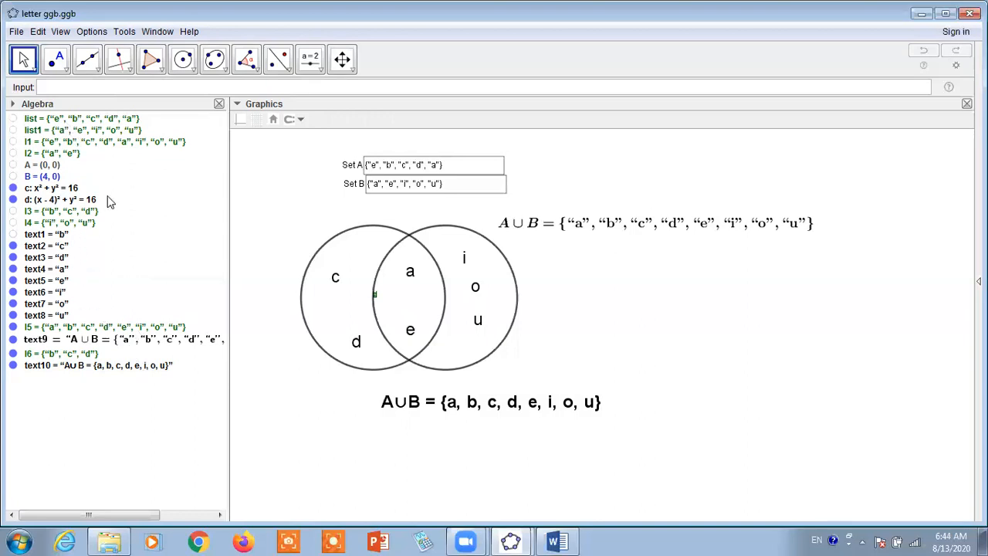
Step: Inspect how the A∪B text below the Venn diagram is built from text objects, and cancel the editing
click(471, 403)
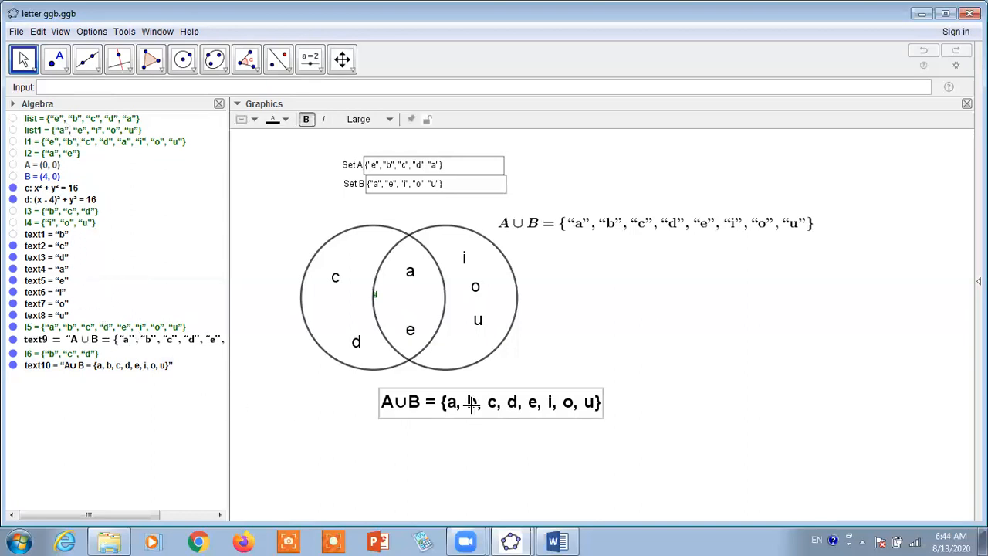
double_click(471, 403)
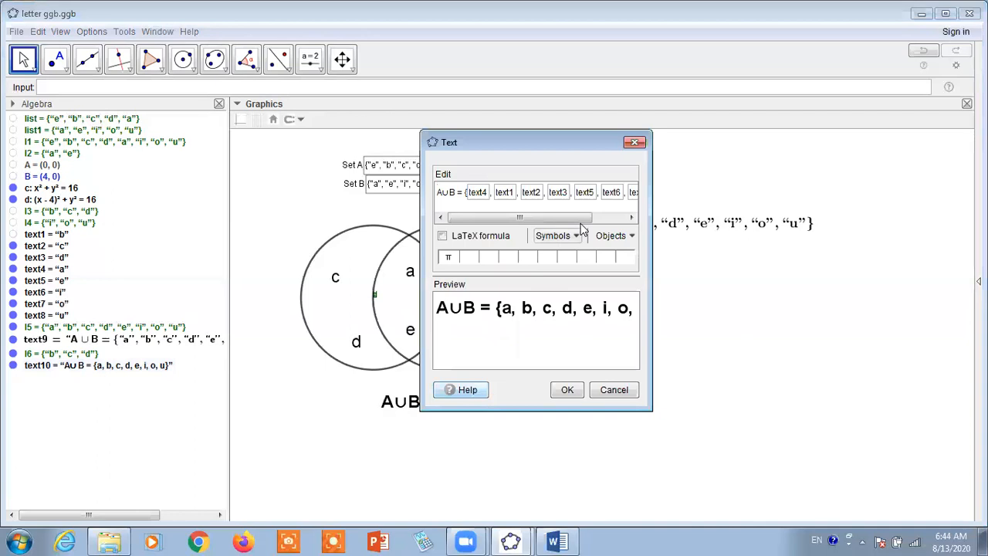
click(614, 390)
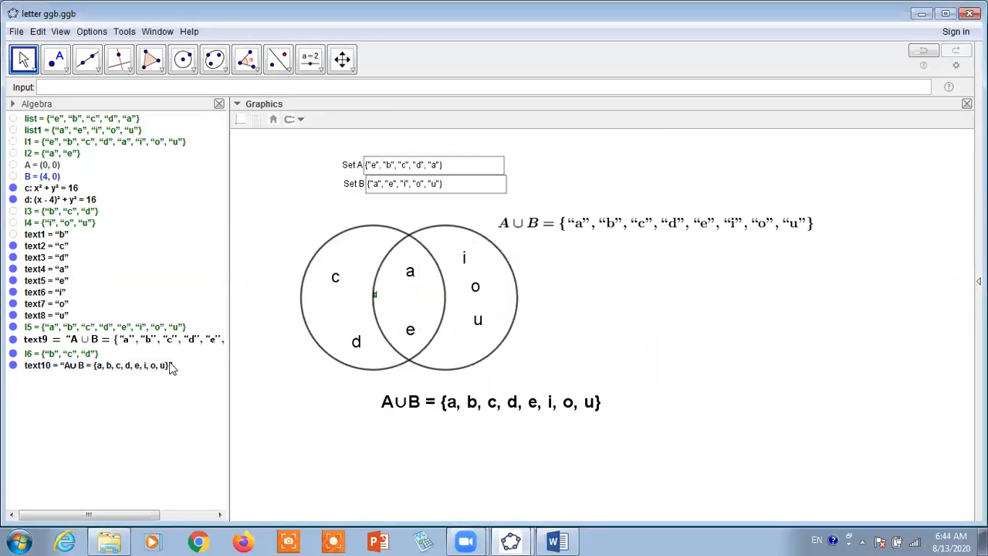
Step: Examine the definitions of text1 and text2, and identify the other element texts and text10 in the drawing
double_click(58, 240)
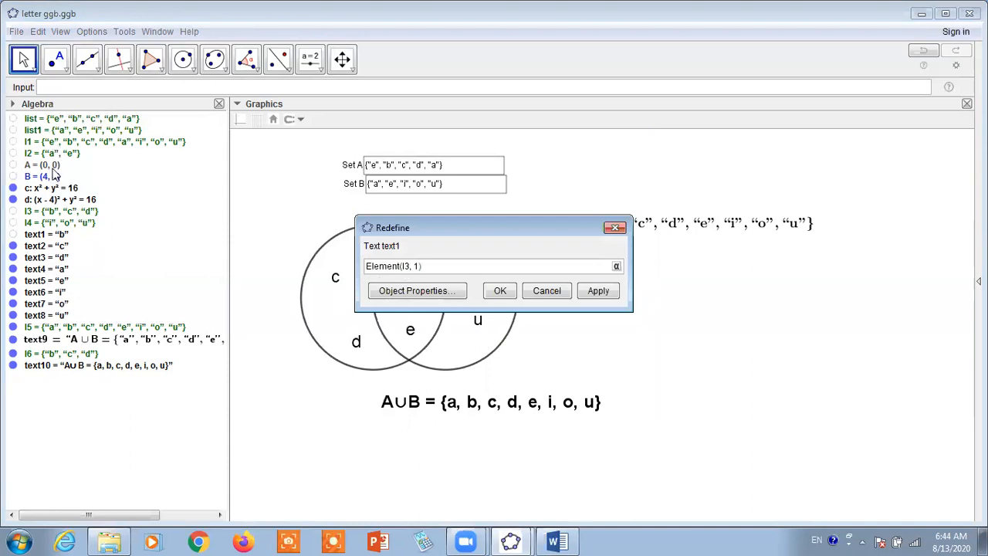
click(500, 290)
double_click(56, 247)
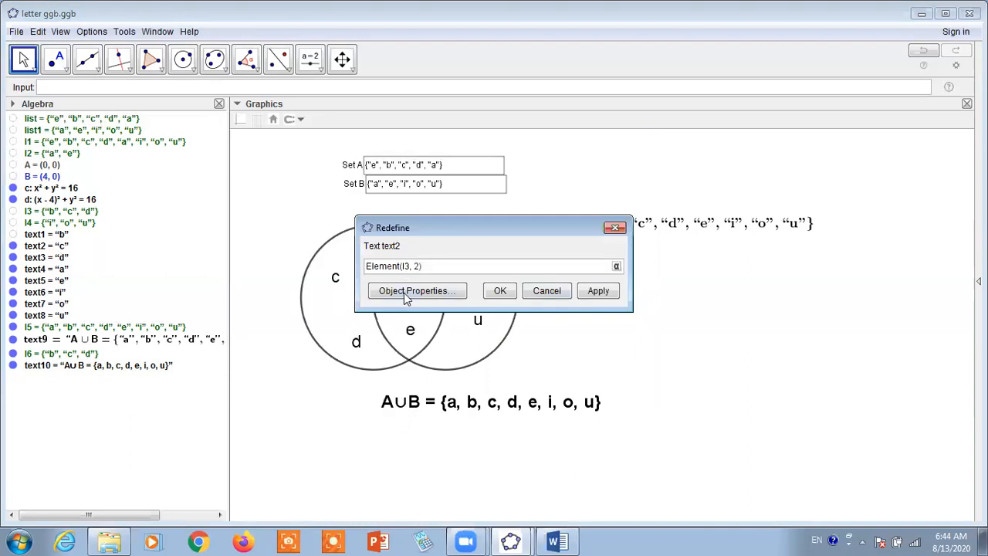
click(501, 290)
click(56, 269)
click(56, 292)
click(56, 304)
click(57, 315)
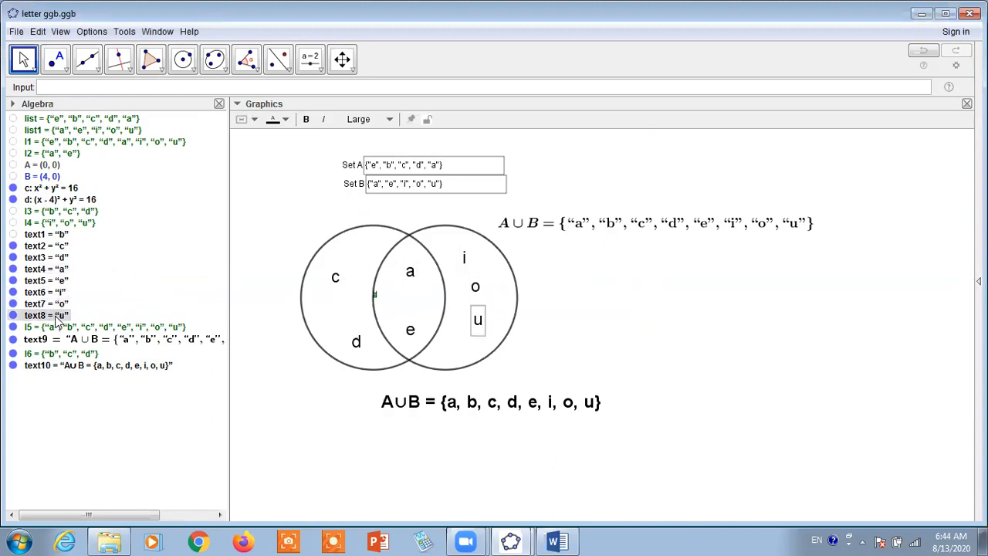
click(80, 368)
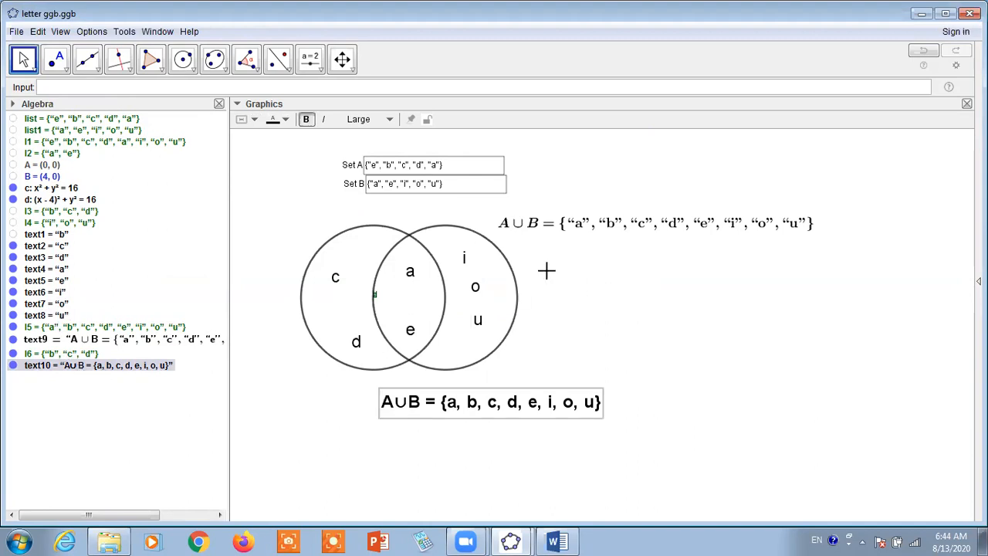
Step: Examine the definitions of the LaTeX A∪B text and of list l5 that it refers to, without changing them
double_click(600, 231)
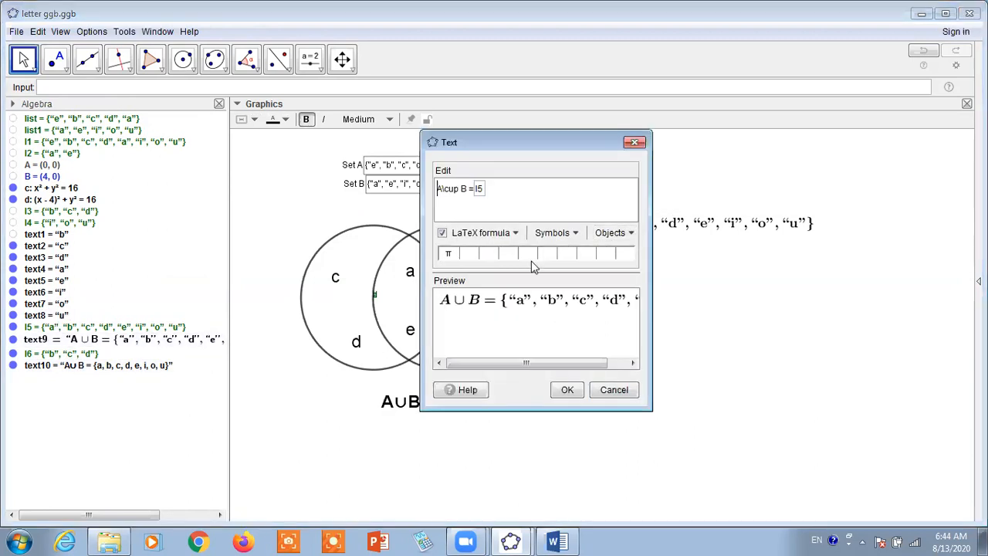
click(635, 142)
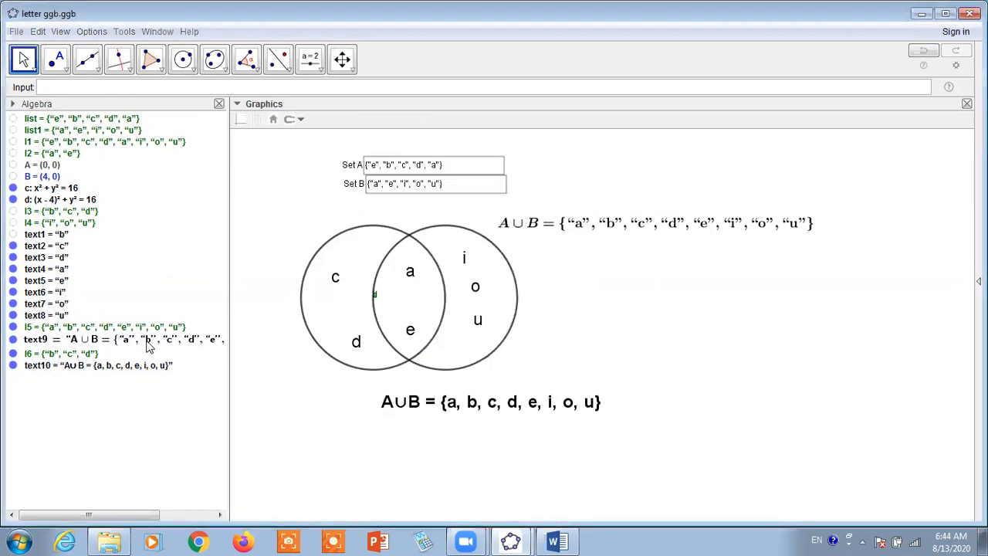
click(109, 342)
click(105, 329)
double_click(106, 330)
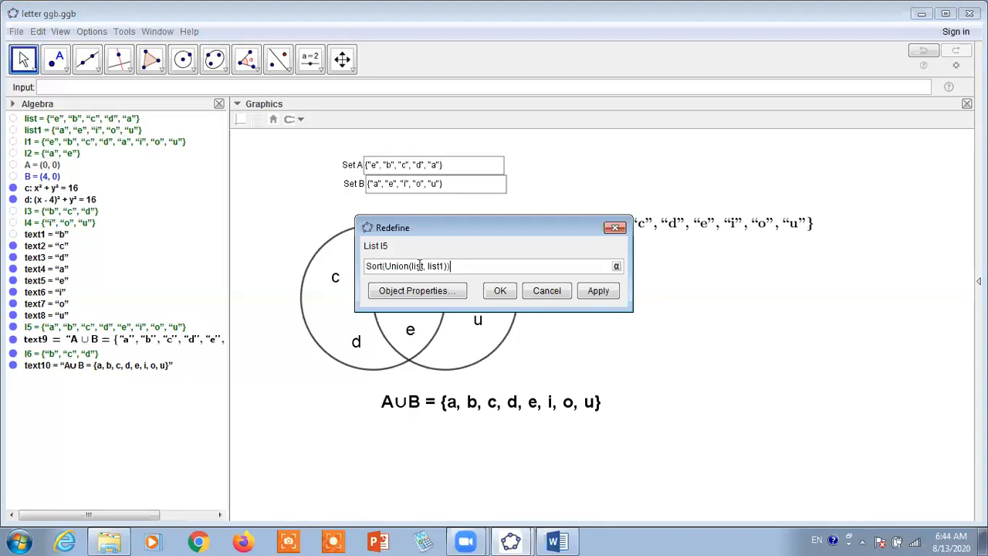
click(495, 293)
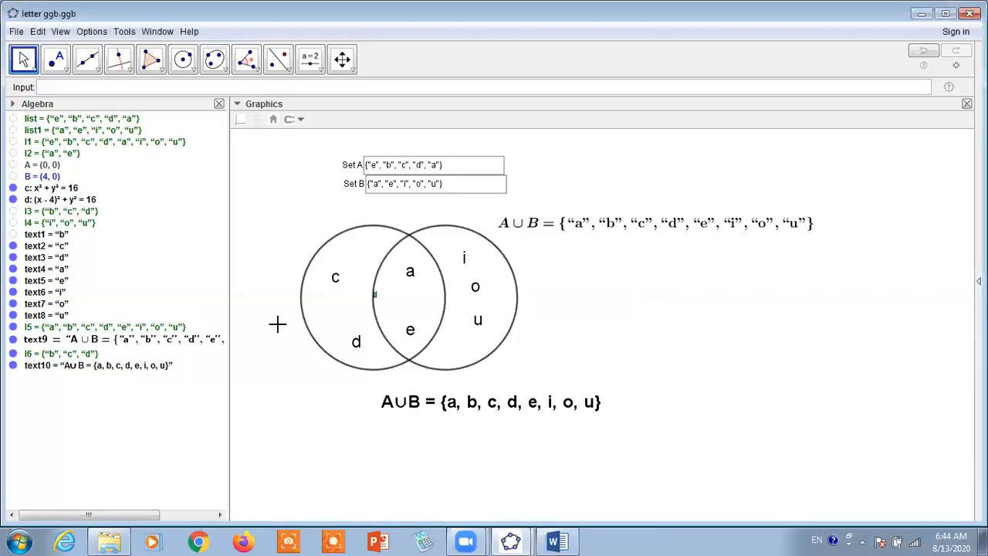
double_click(85, 346)
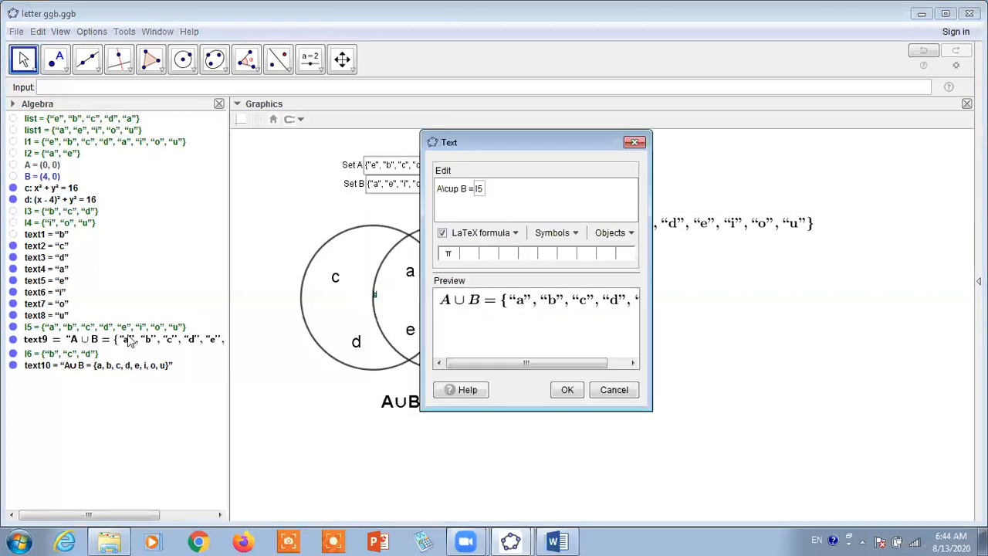
click(567, 389)
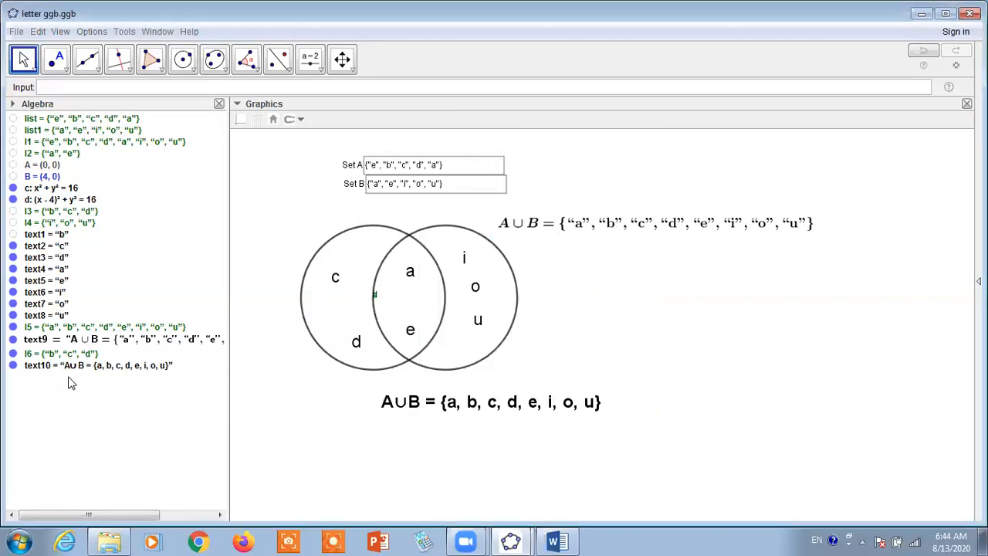
Step: Examine the definitions of list l6 and text10 without changing them
double_click(62, 353)
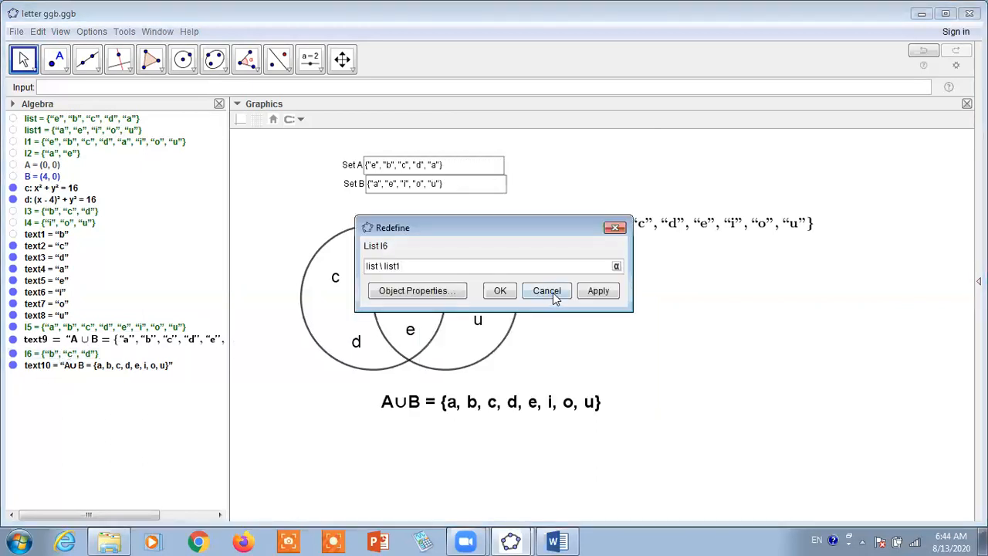
click(500, 291)
double_click(117, 363)
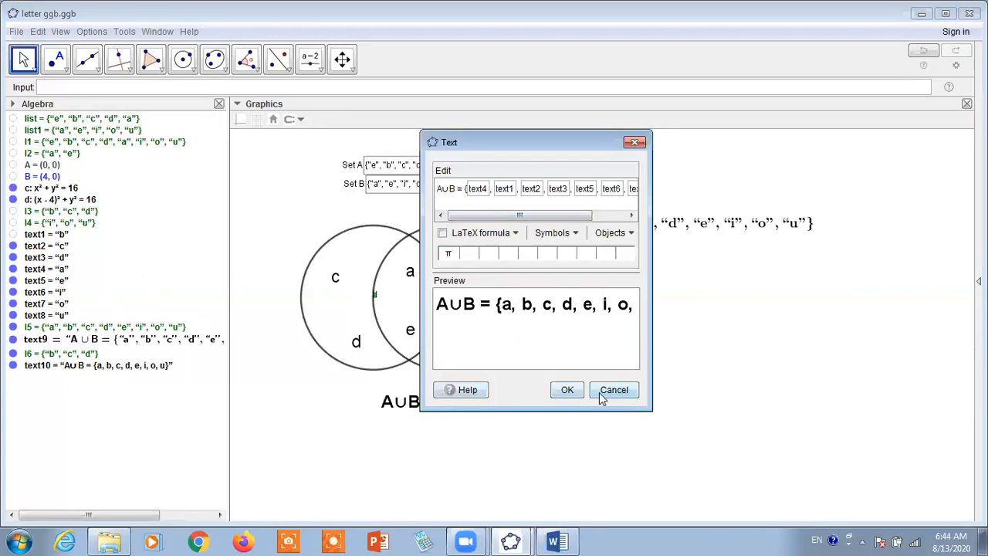
key(Return)
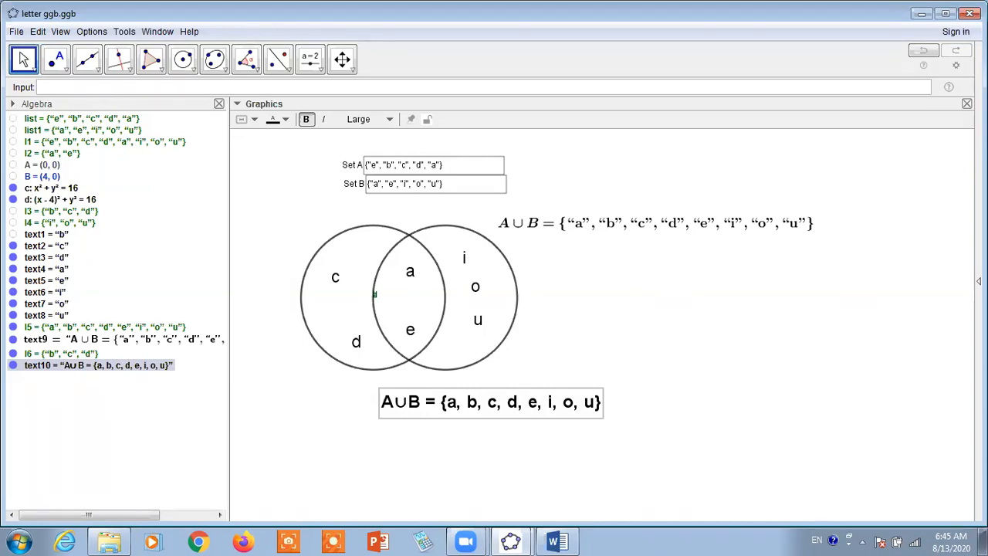
Step: Close the letter ggb file and go back to the gorkha training folder
key(alt+F4)
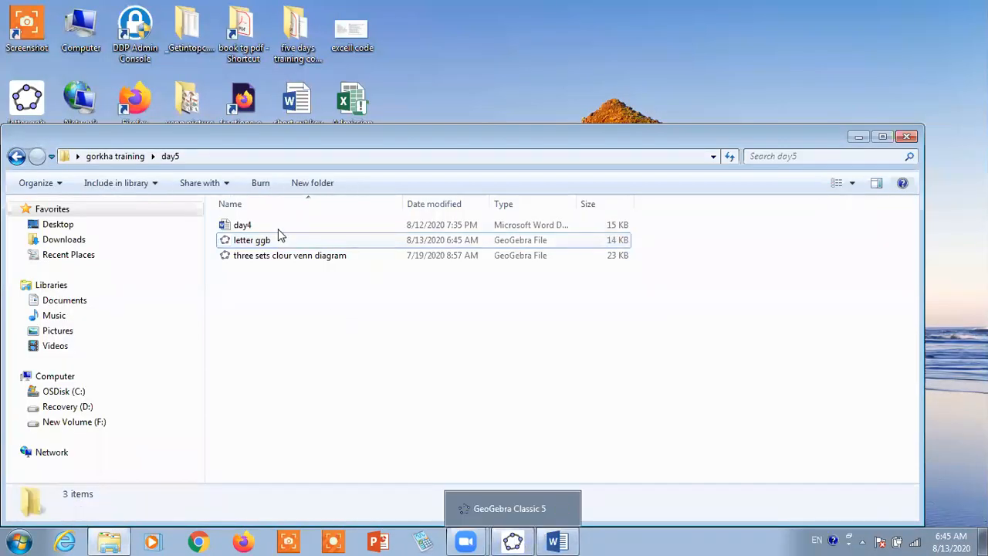
click(17, 157)
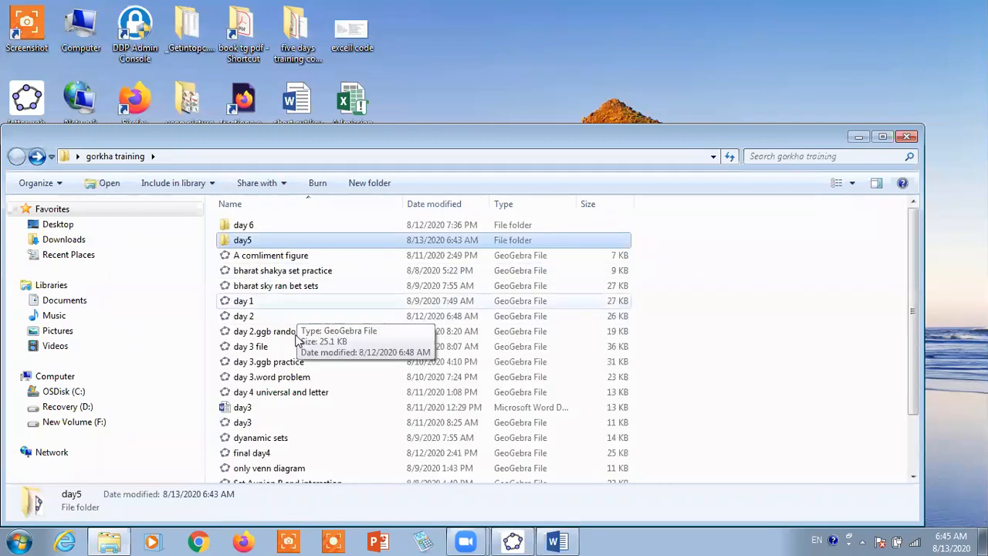
Step: Open the final day4 GeoGebra file from the gorkha training folder
scroll(333, 337, down, 2)
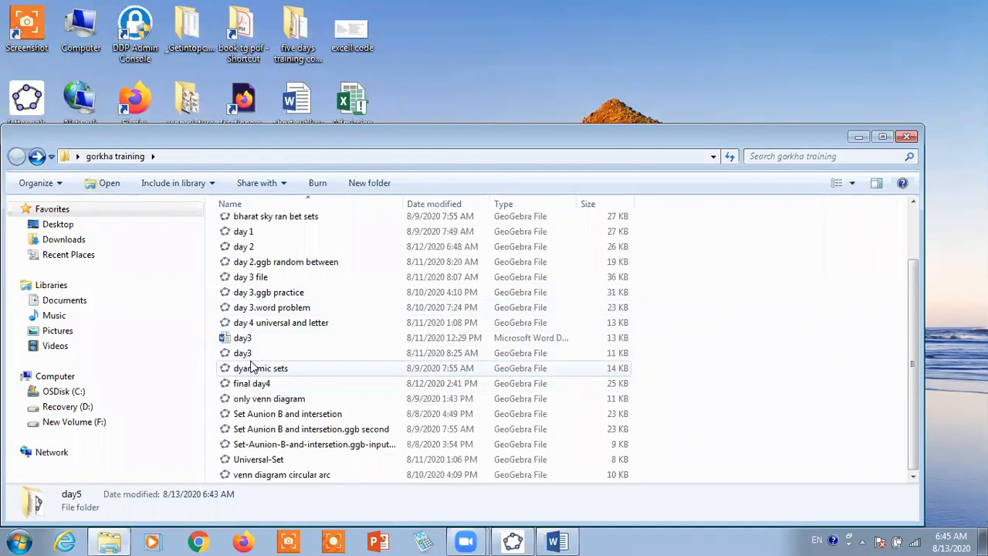
scroll(308, 384, up, 2)
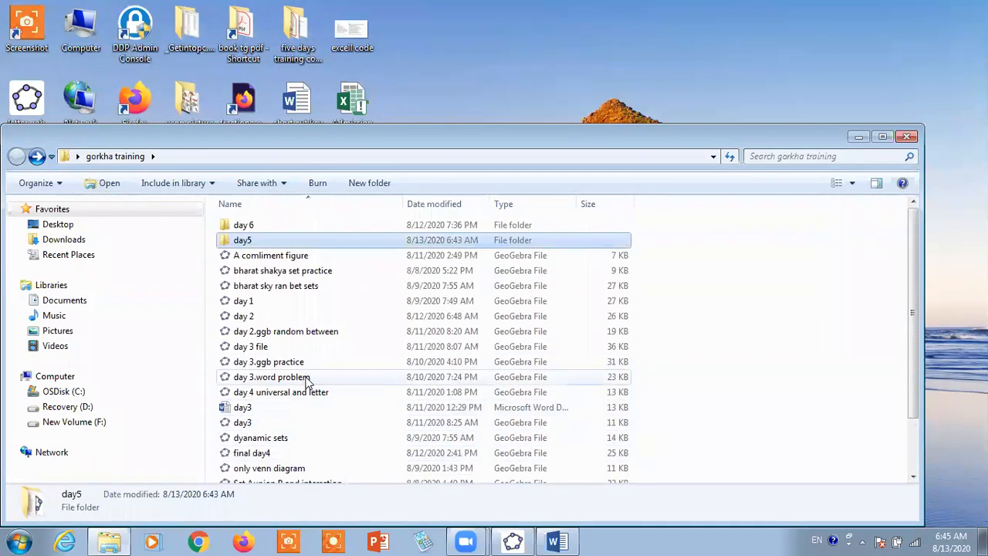
scroll(277, 342, down, 2)
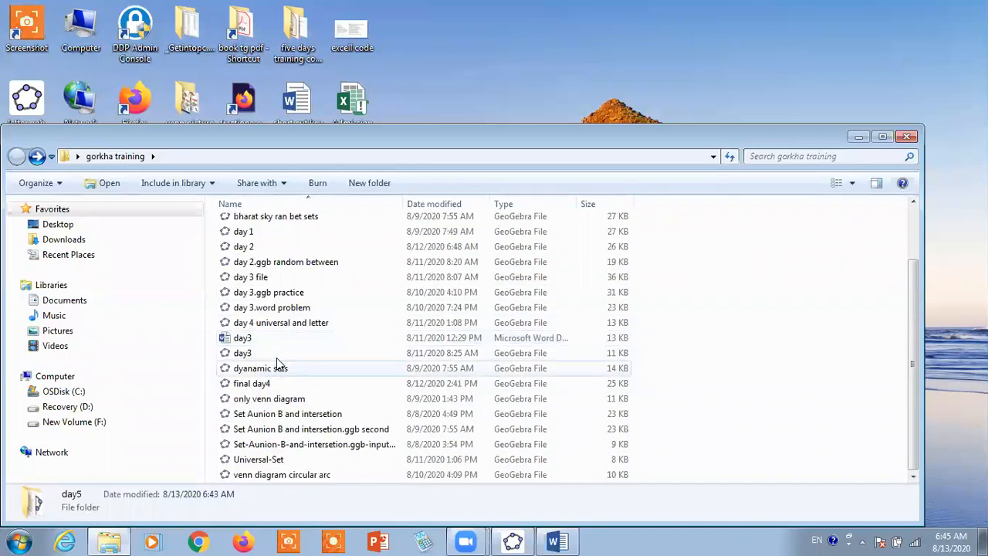
double_click(262, 383)
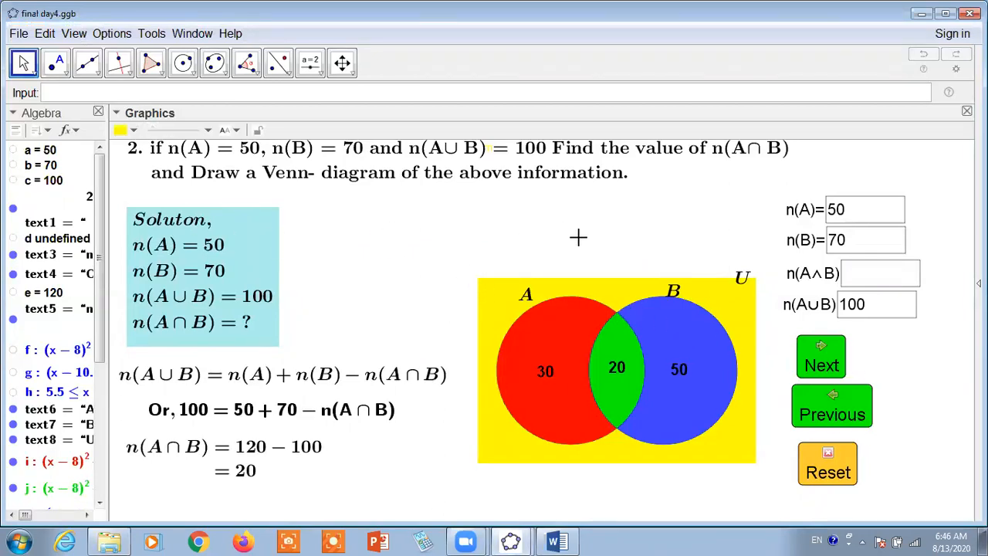
Step: Activate the Input Box tool for adding another input box to the worksheet
scroll(659, 255, up, 2)
scroll(660, 259, down, 2)
scroll(659, 259, down, 1)
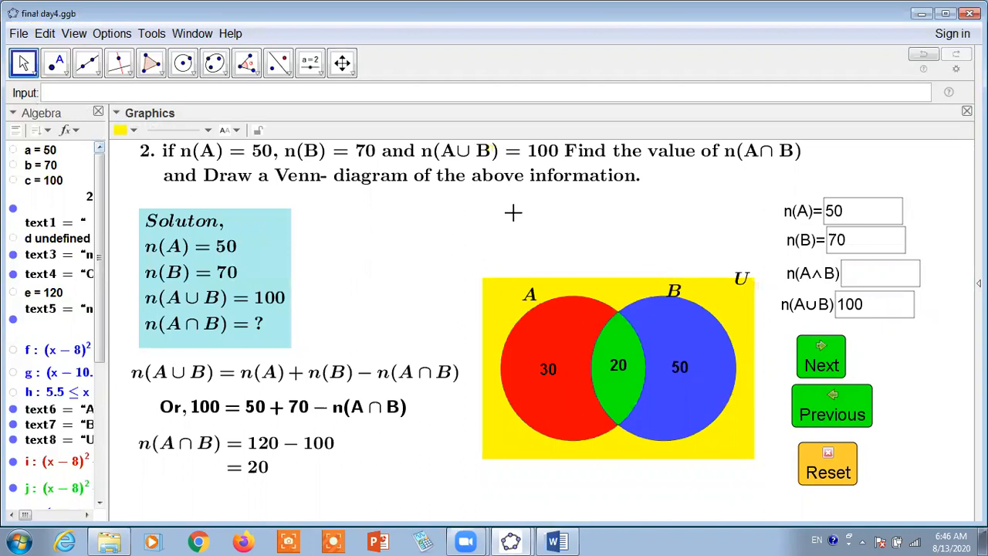
click(309, 64)
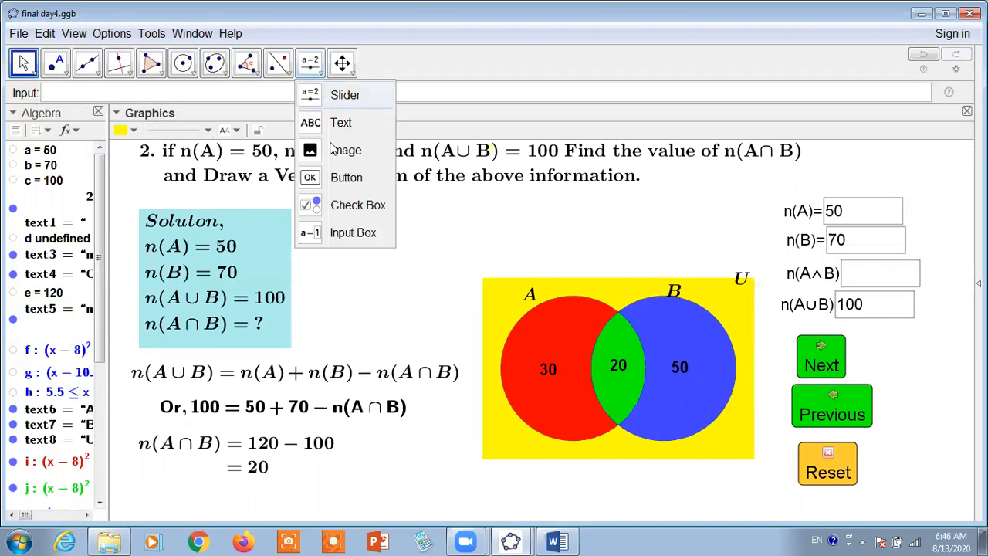
click(347, 233)
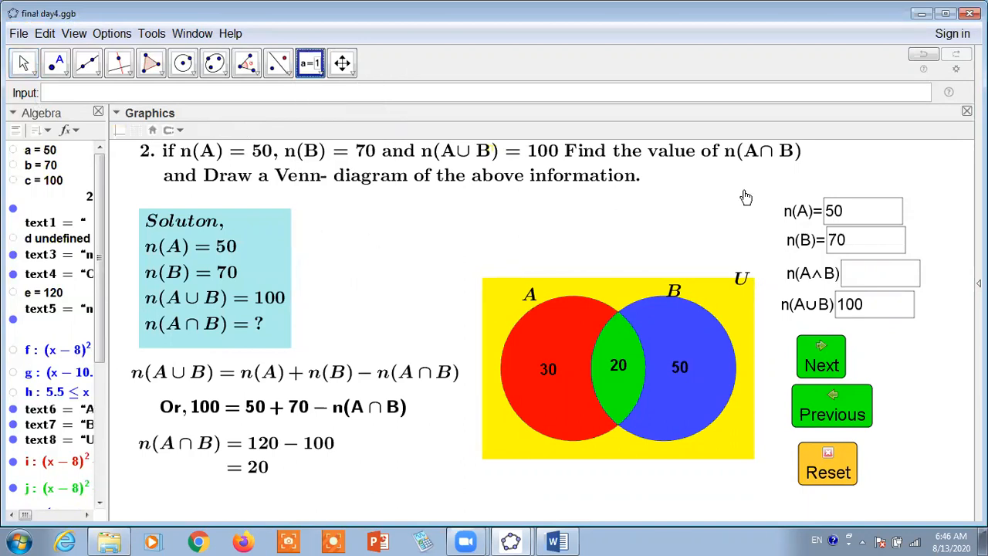
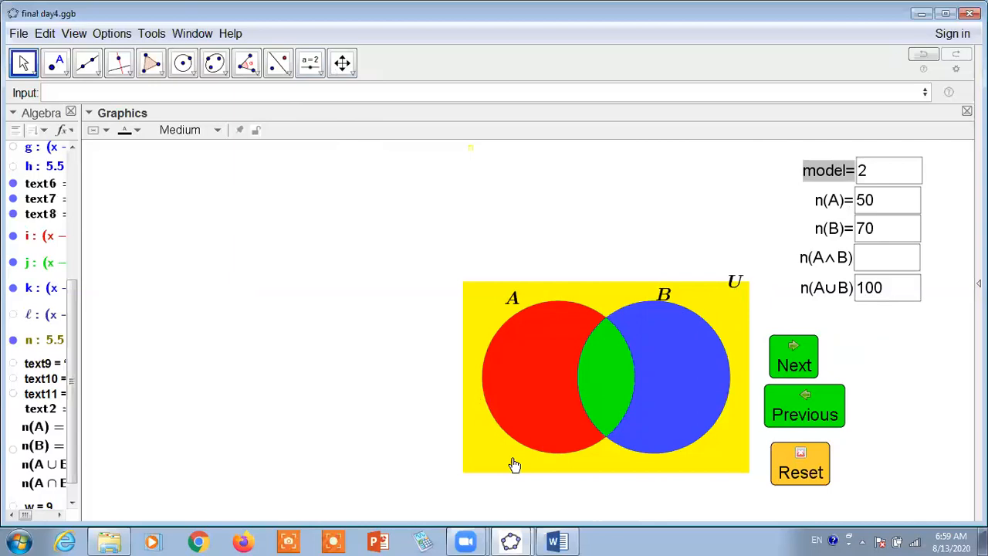
click(558, 540)
click(557, 539)
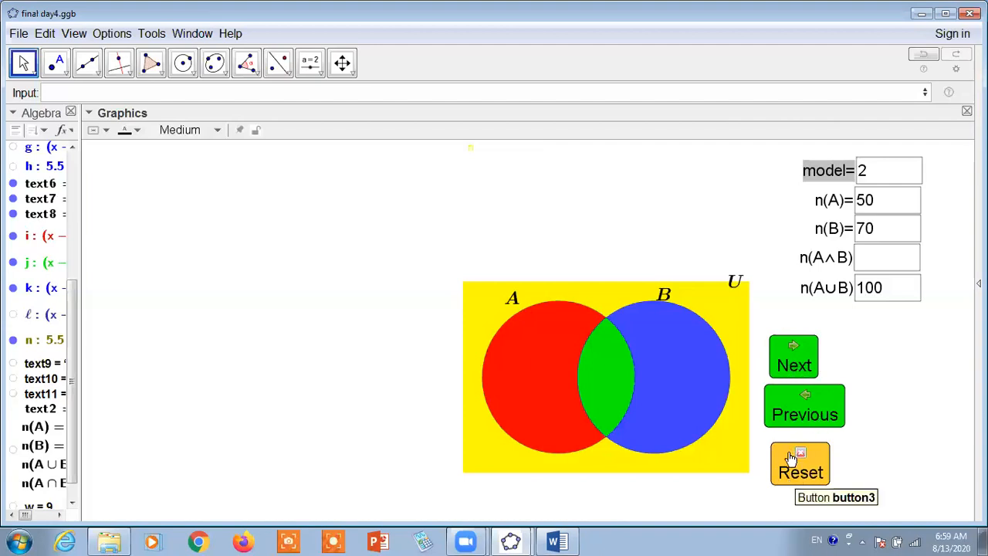
Step: Set the Next button's condition to show object to m ≟ 1
right_click(784, 361)
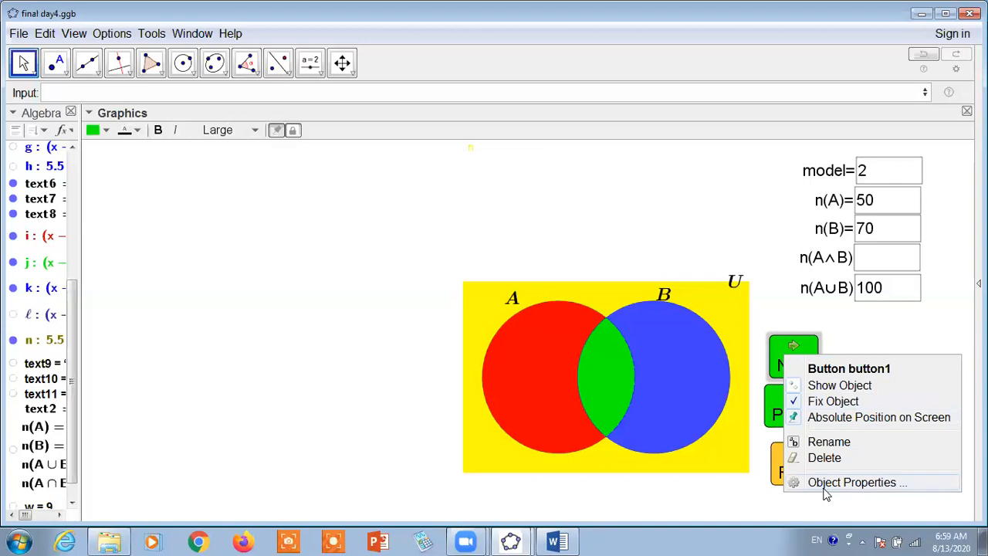
click(857, 340)
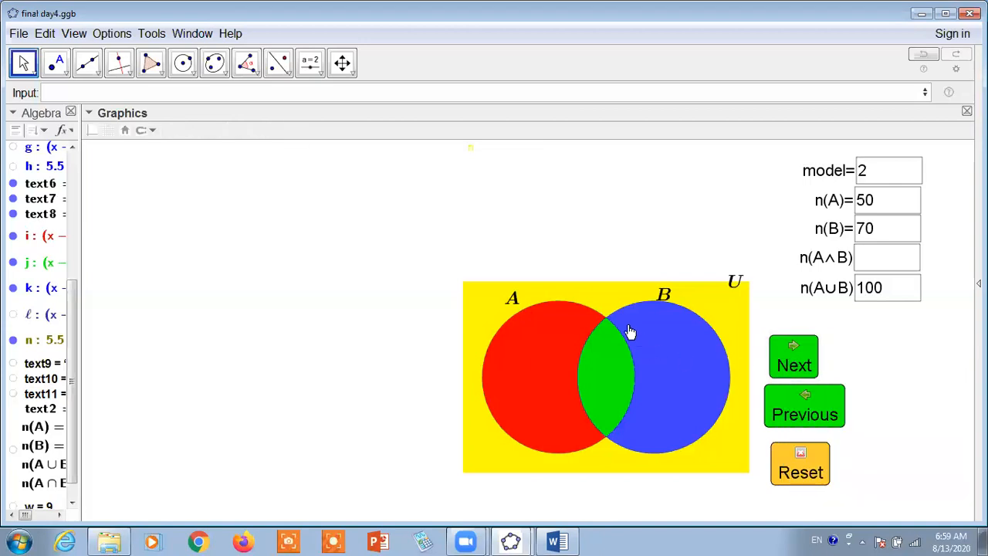
right_click(802, 366)
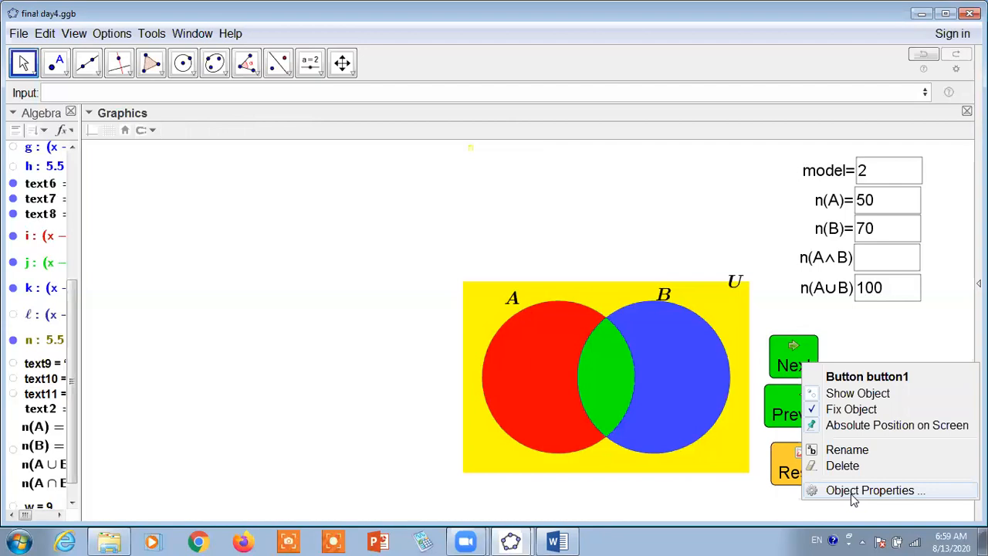
click(753, 210)
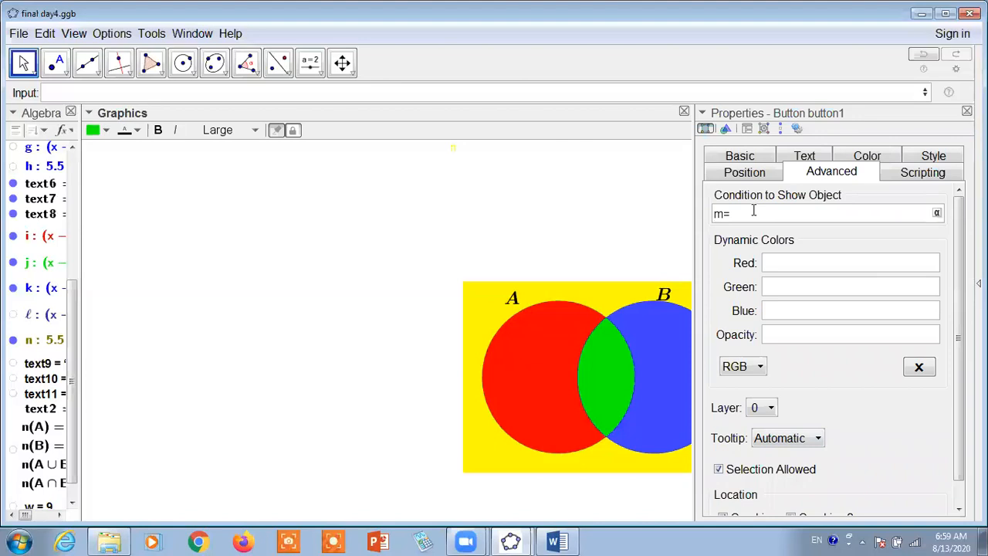
key(Return)
click(966, 111)
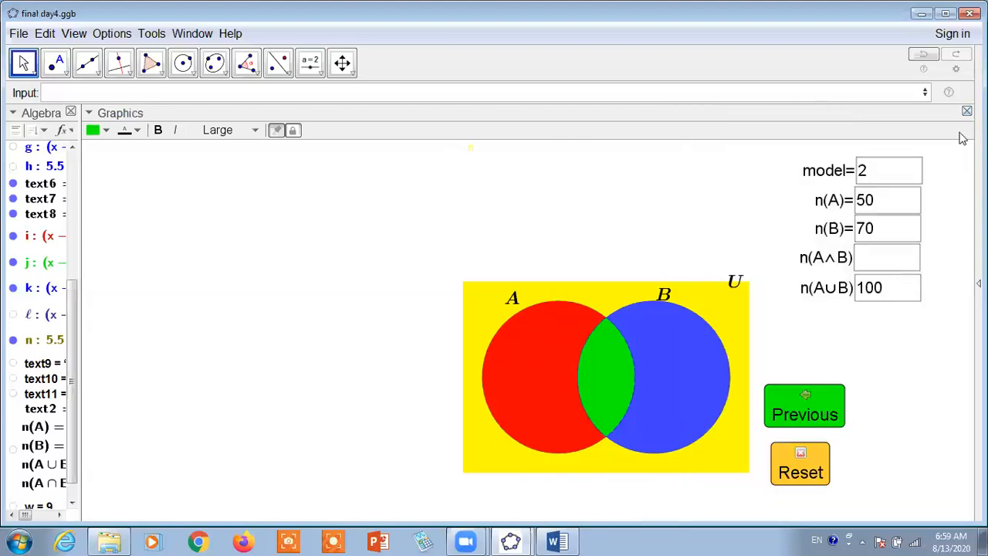
Step: Set the model input box to 1 and clear the Next button's condition to show object
click(882, 171)
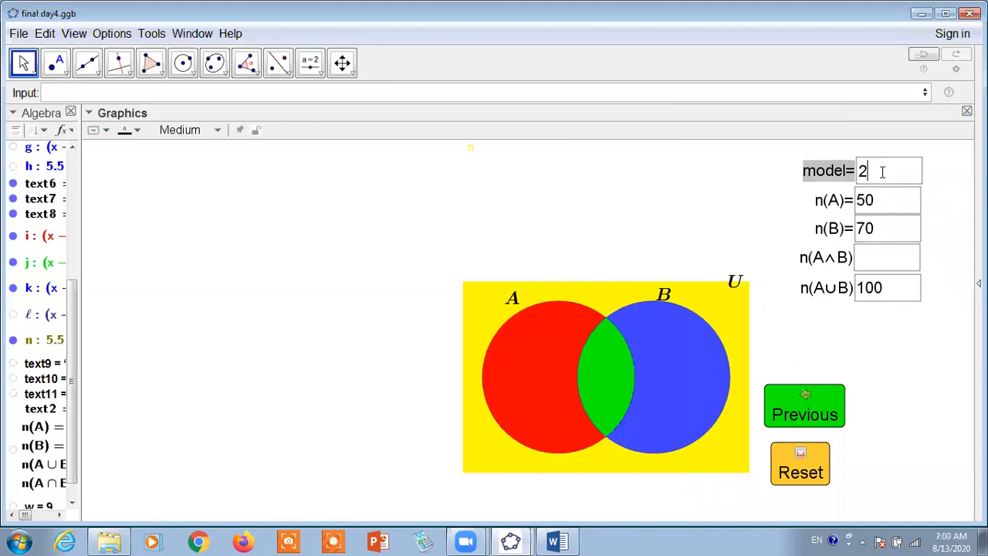
text(1)
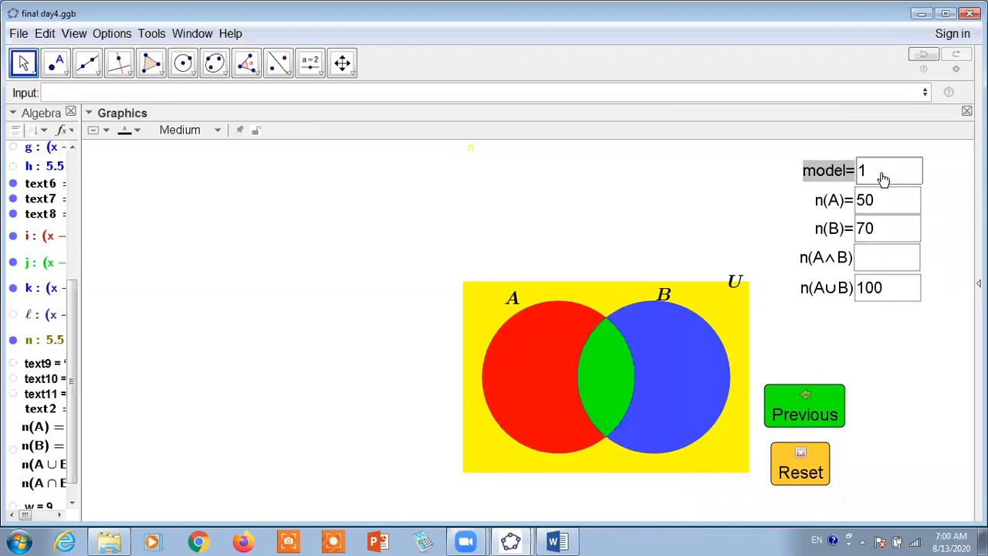
key(Return)
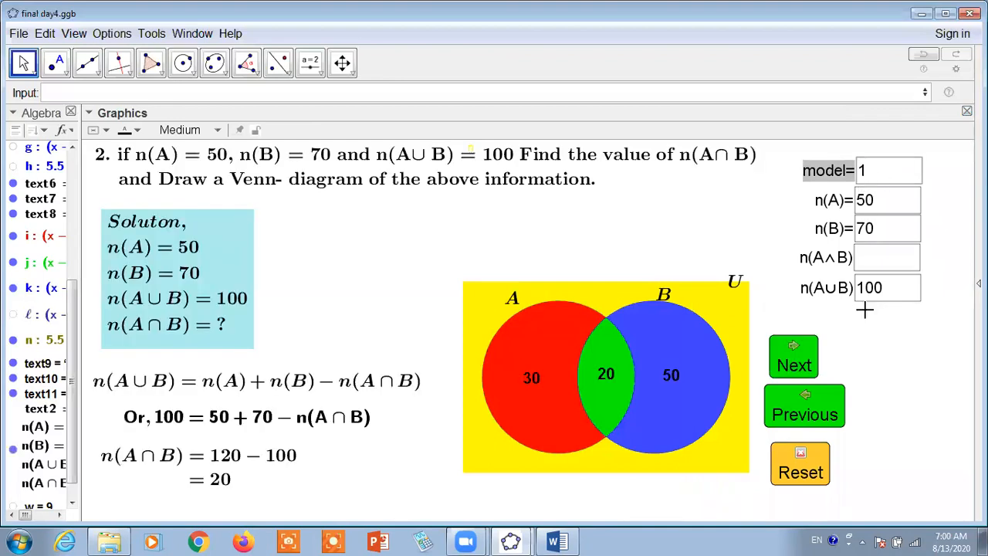
right_click(792, 361)
click(861, 467)
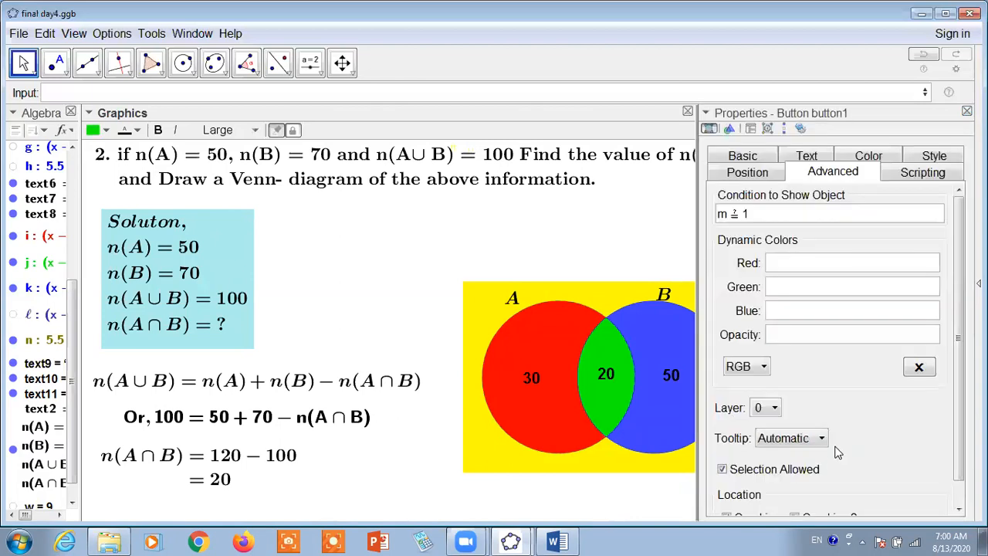
click(753, 216)
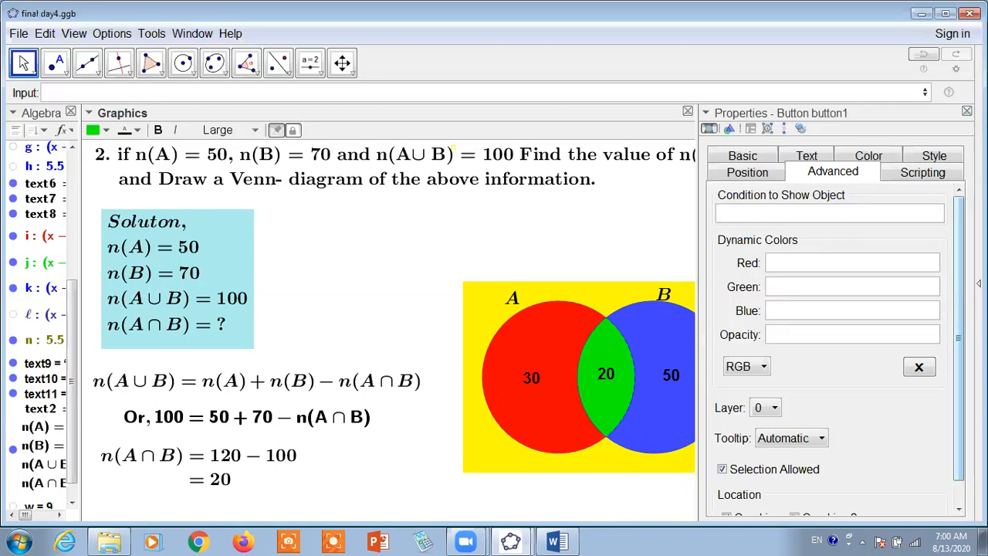
click(967, 111)
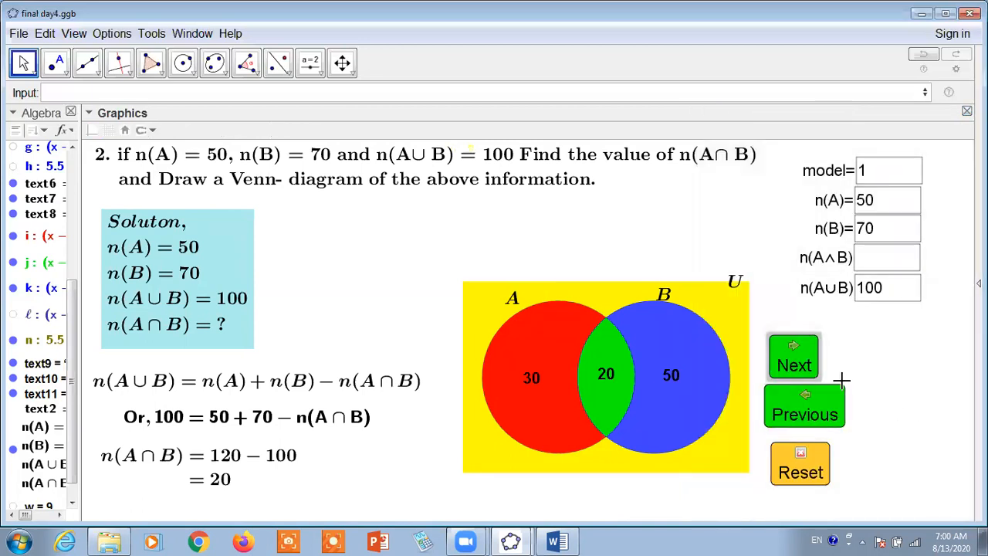
Step: Try the worksheet's Next and Previous controls on the Venn diagram, and set the model input box to 2
click(810, 363)
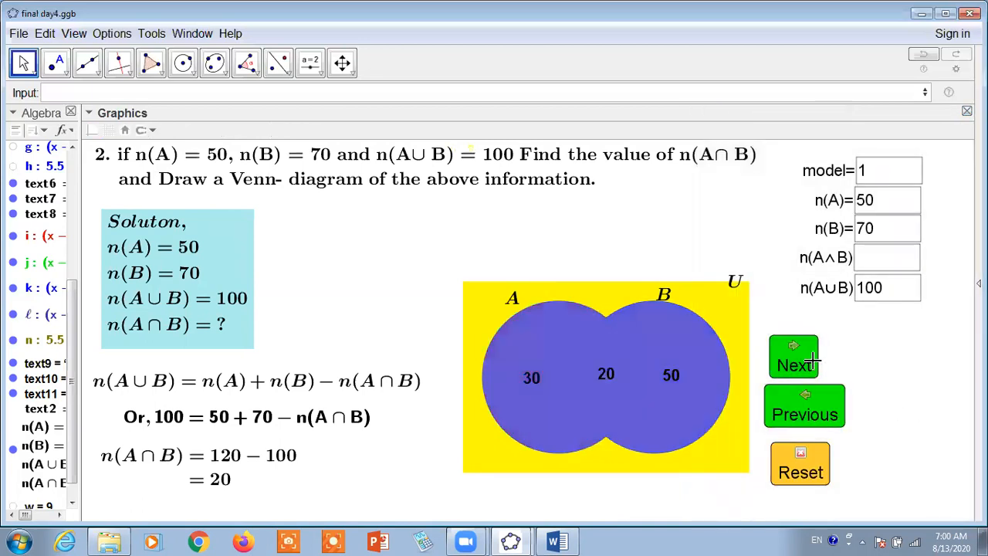
click(815, 417)
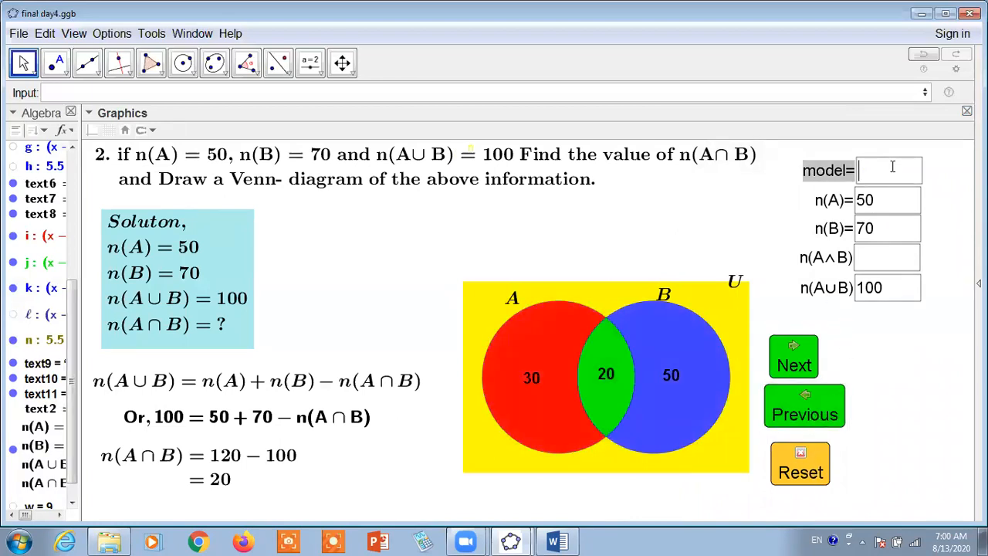
text(2)
key(Return)
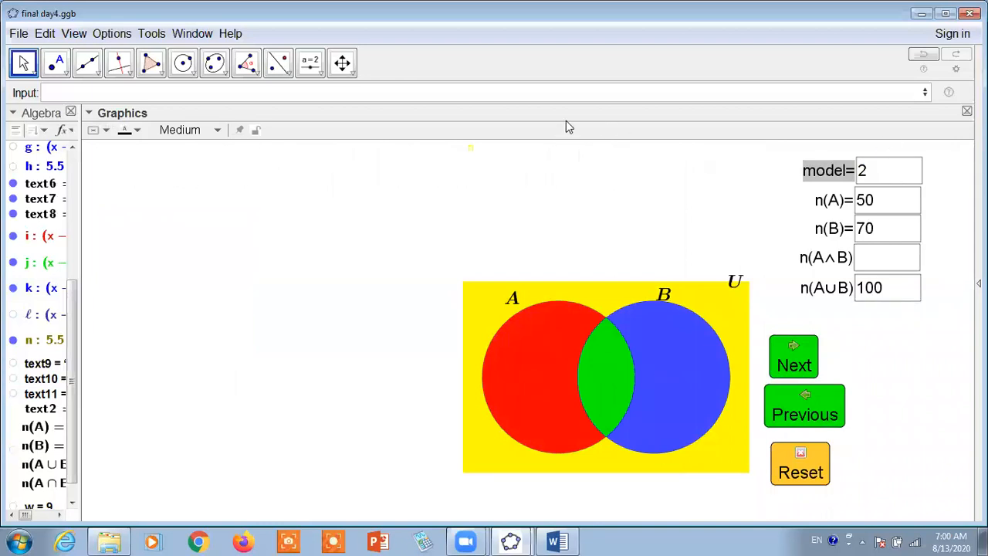
click(674, 181)
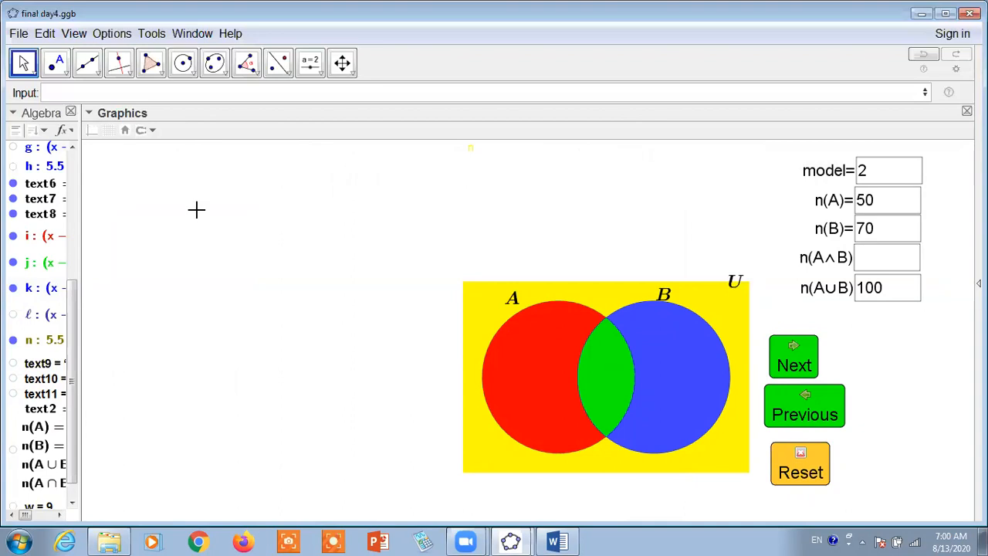
Step: Examine the full list of algebra objects and which ones are shown for model 2
drag(80, 220, 193, 240)
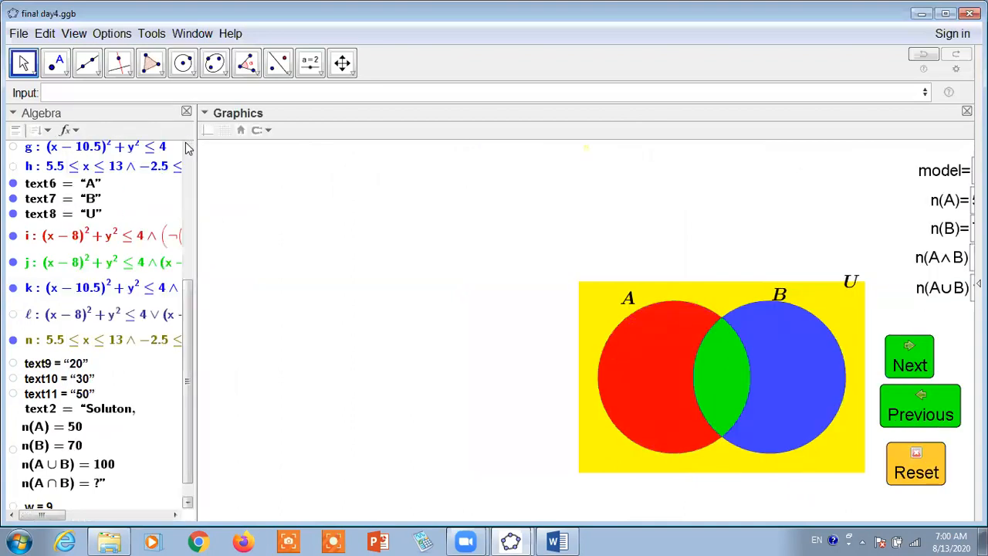
scroll(188, 148, up, 5)
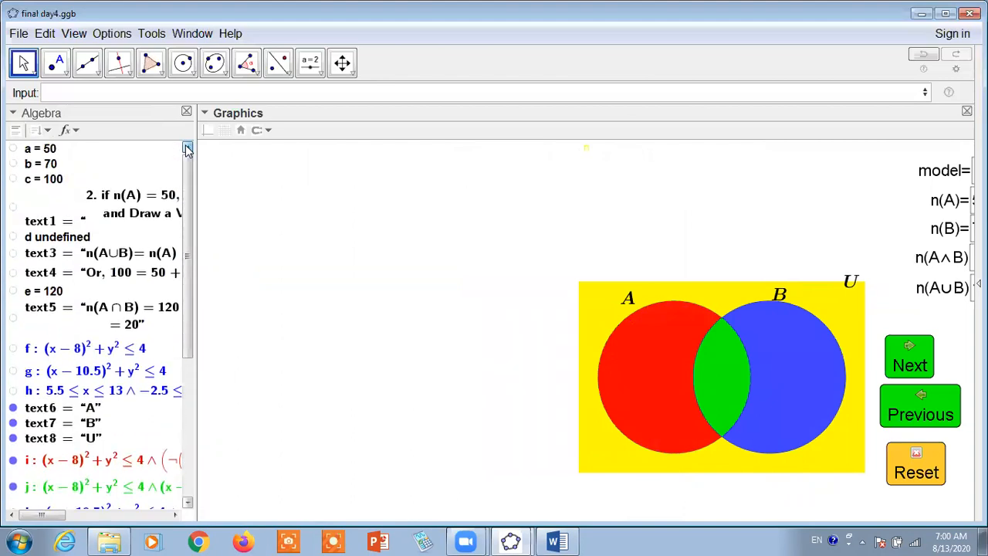
drag(187, 214, 182, 353)
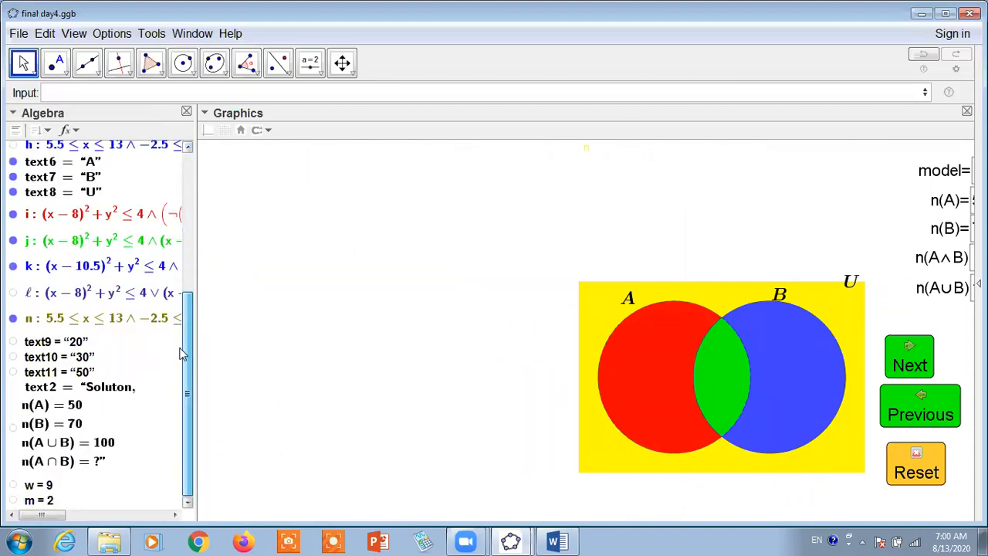
drag(188, 303, 145, 181)
drag(195, 152, 93, 158)
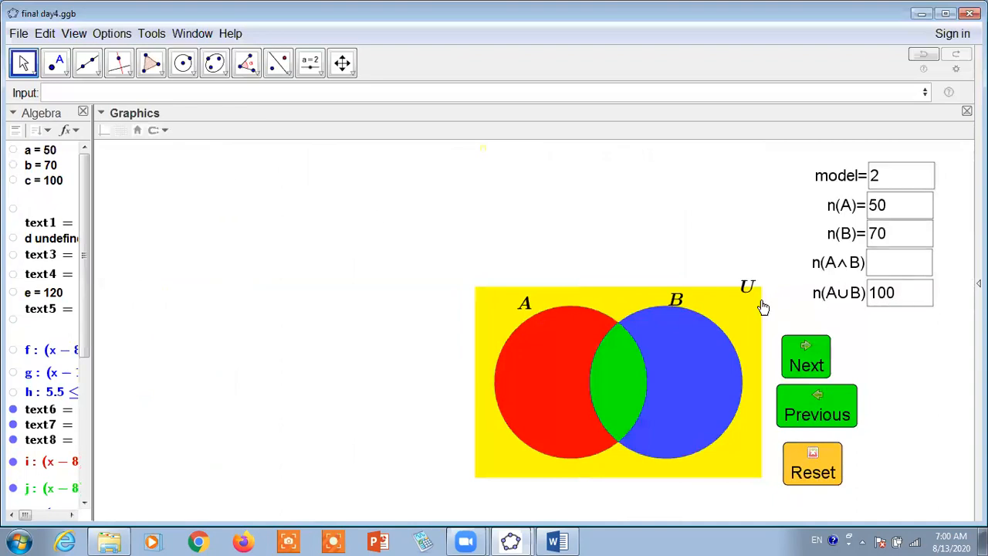
Step: Copy question 3 about the 100 picnic participants, with parts a and b, from the day4 Word document and return to final day4.ggb
click(558, 541)
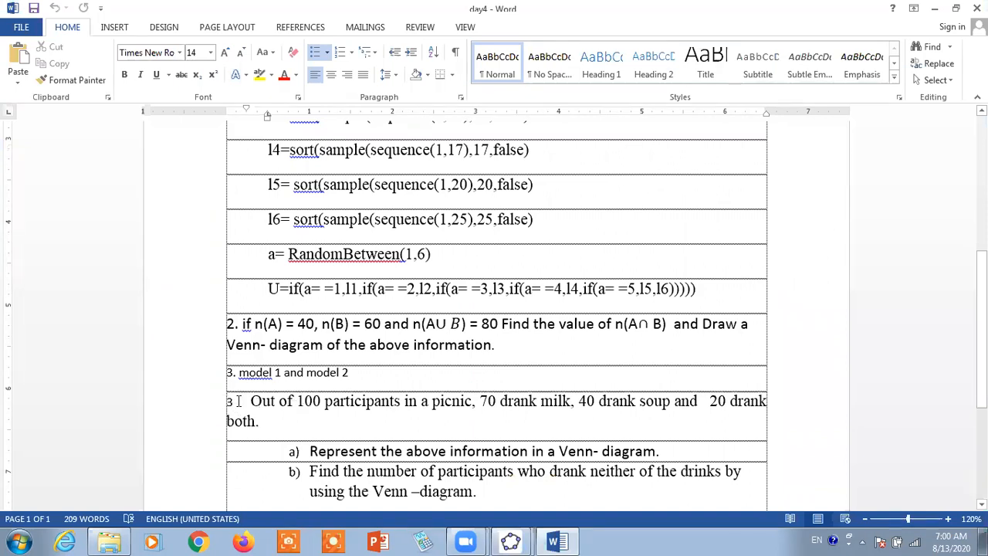
drag(230, 401, 620, 488)
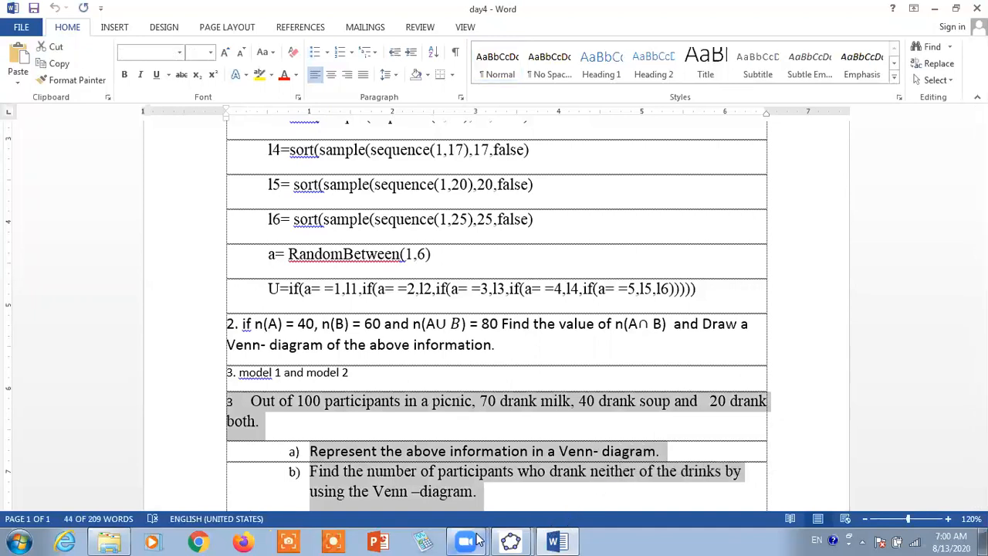
click(515, 540)
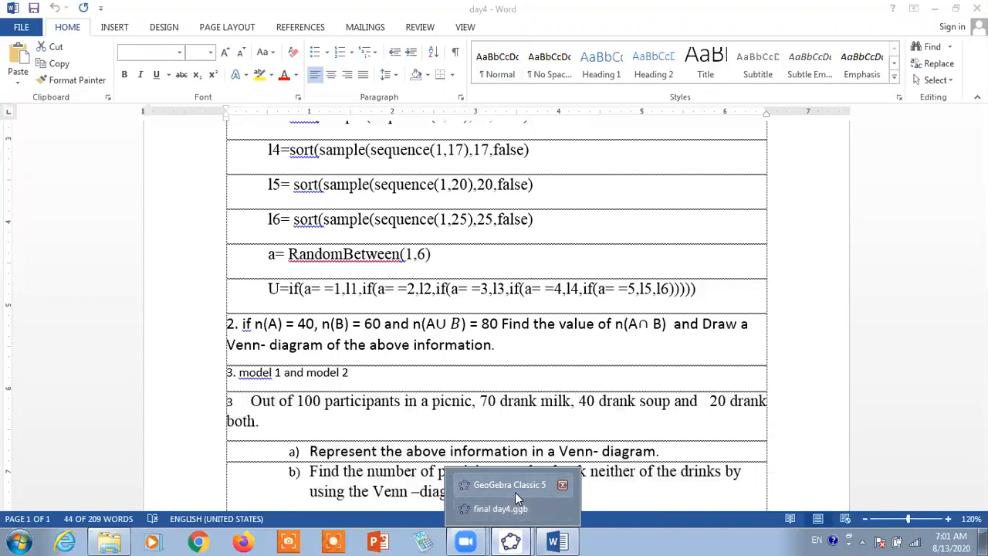
click(509, 507)
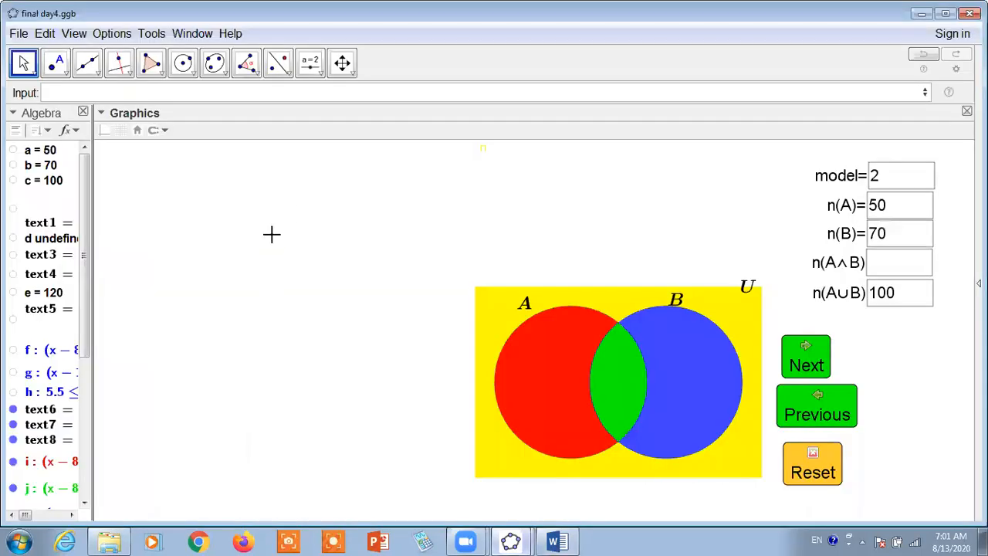
Step: Insert a text object above the Venn diagram, paste the copied picnic question into it, and narrow the gap after b)
click(315, 71)
click(312, 122)
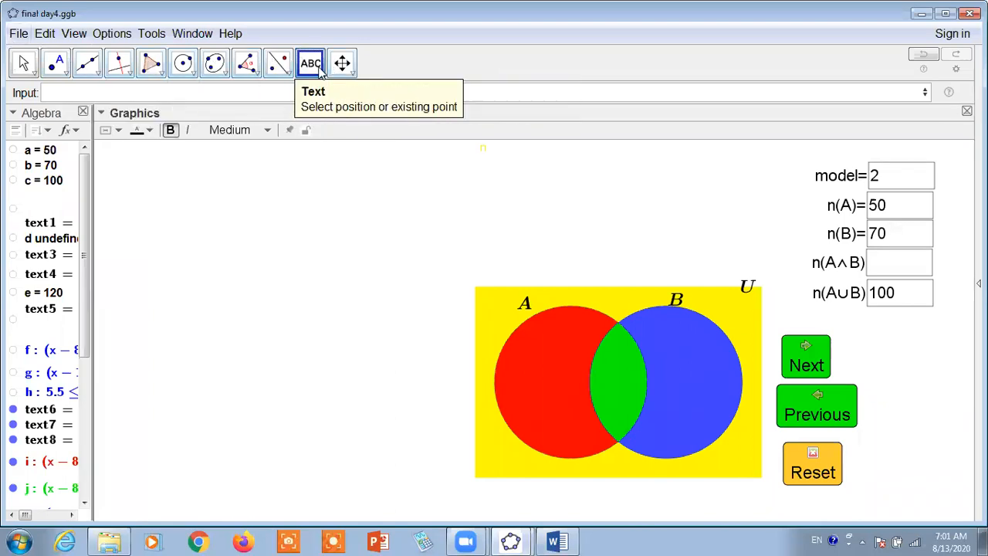
click(251, 174)
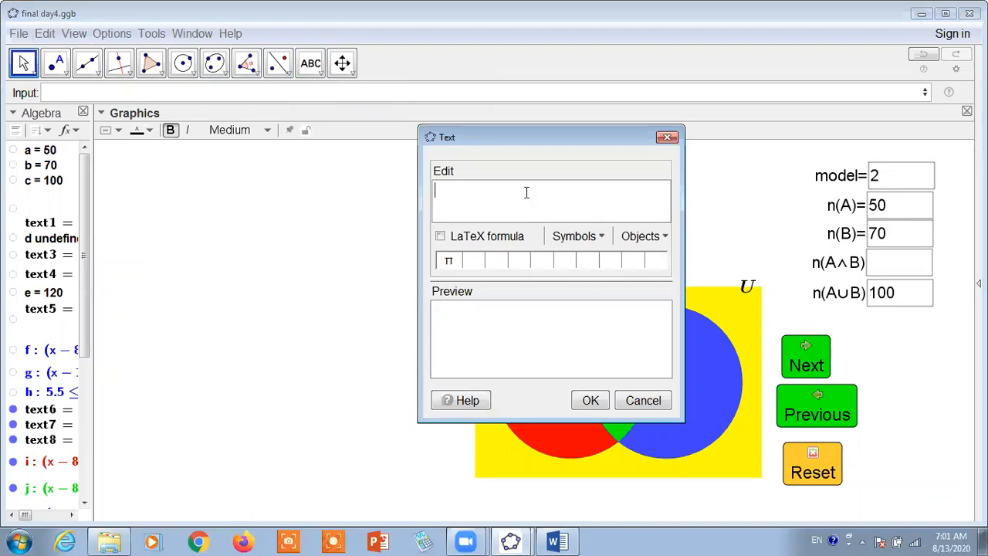
key(ctrl+v)
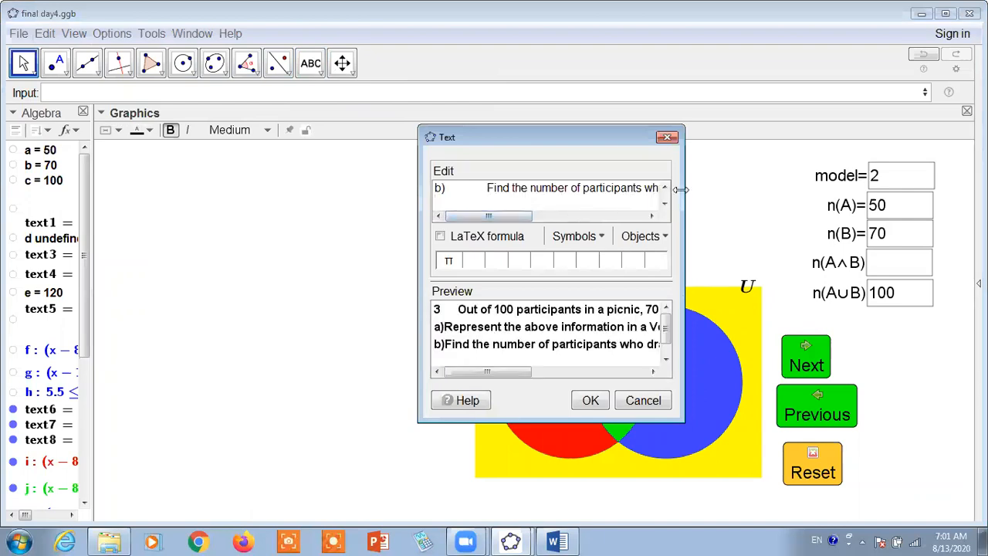
drag(680, 189, 831, 189)
drag(594, 137, 354, 121)
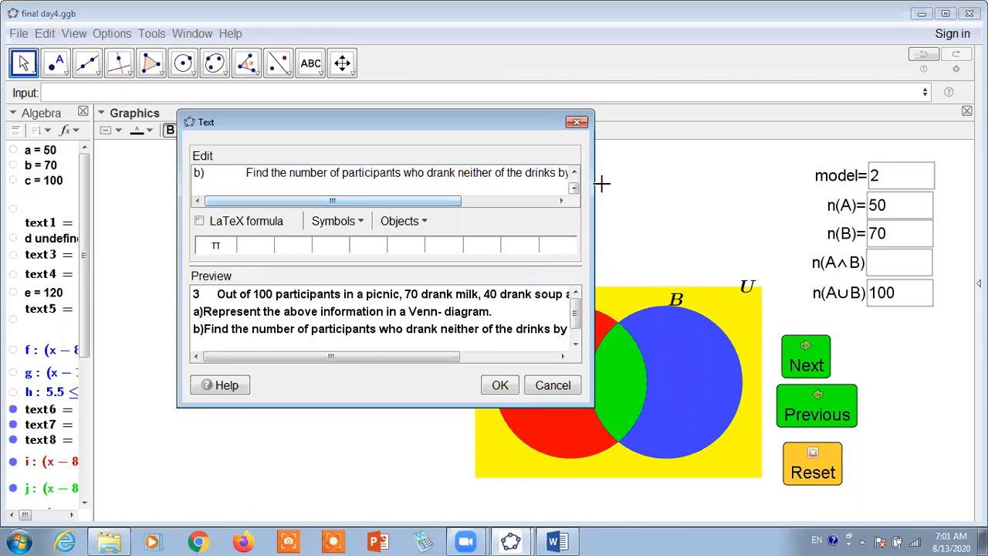
drag(588, 189, 716, 188)
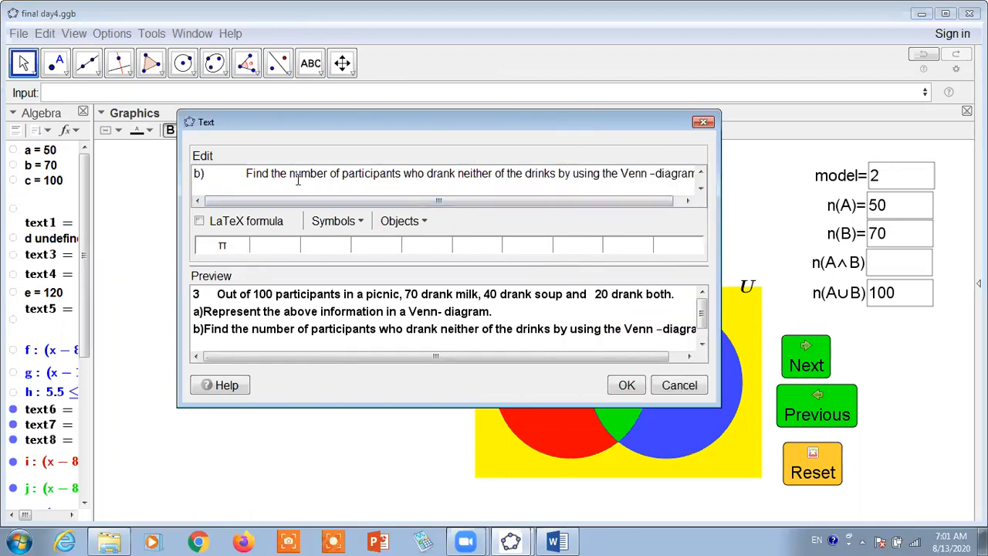
key(BackSpace)
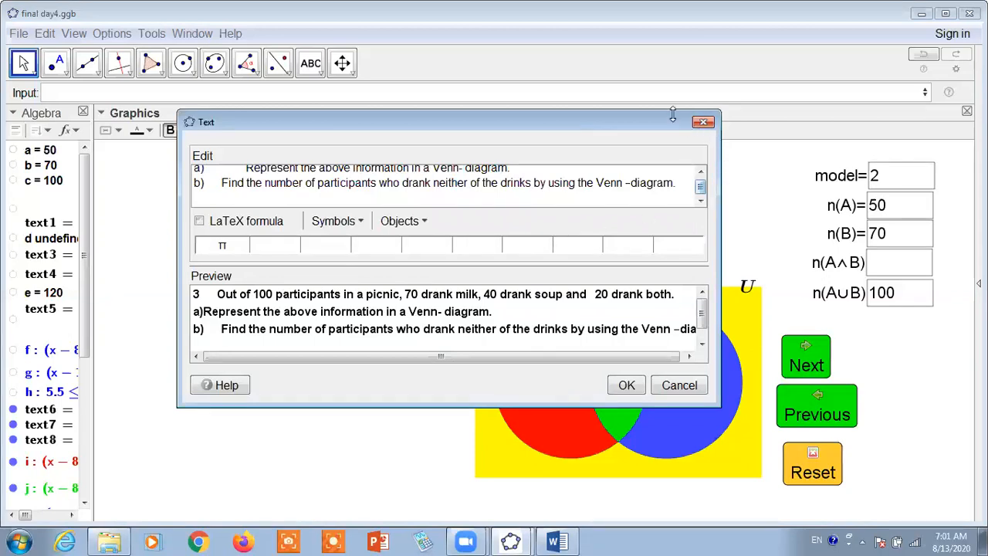
drag(658, 111, 640, 59)
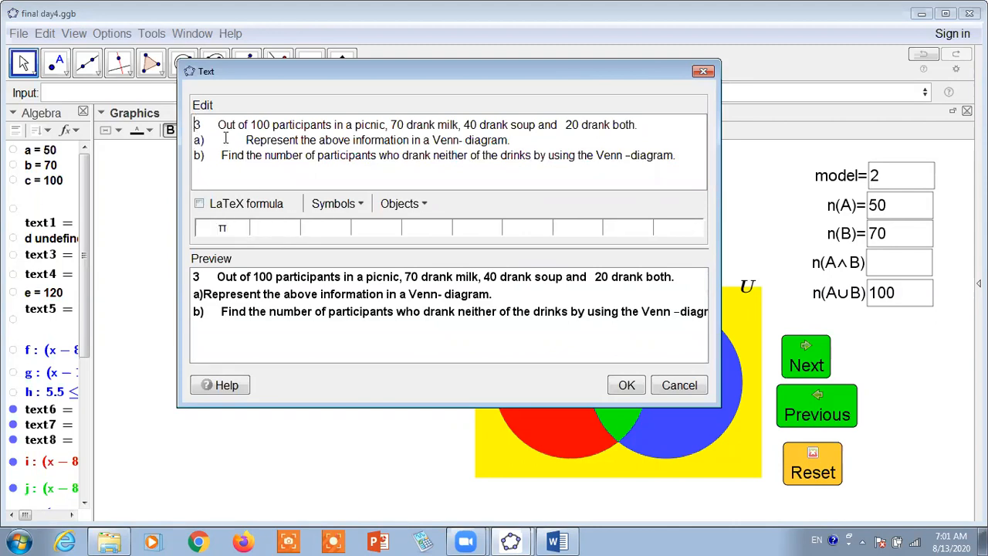
Step: Format the question as LaTeX beginning with \text{, and replace the gap after the question number so it reads "3.)"
text(\text)
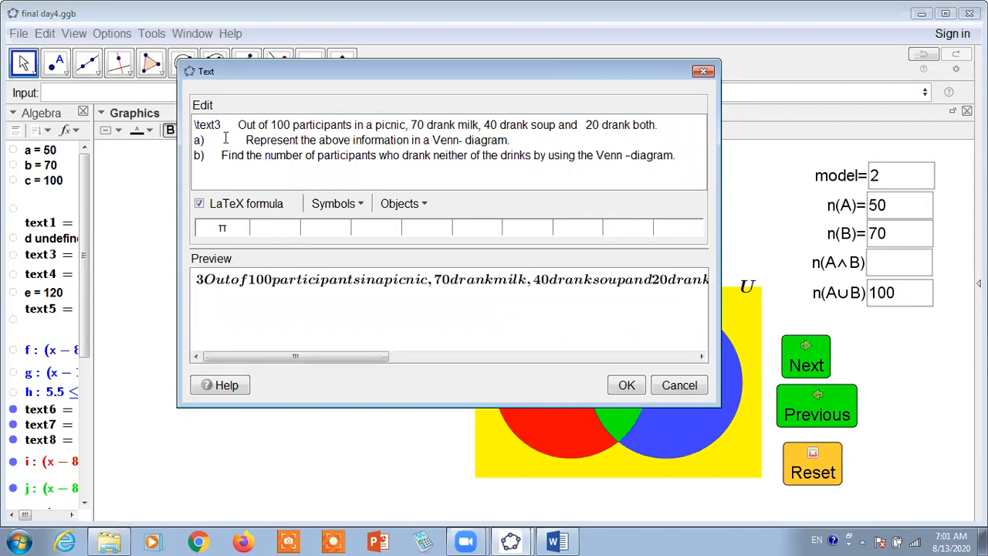
text({)
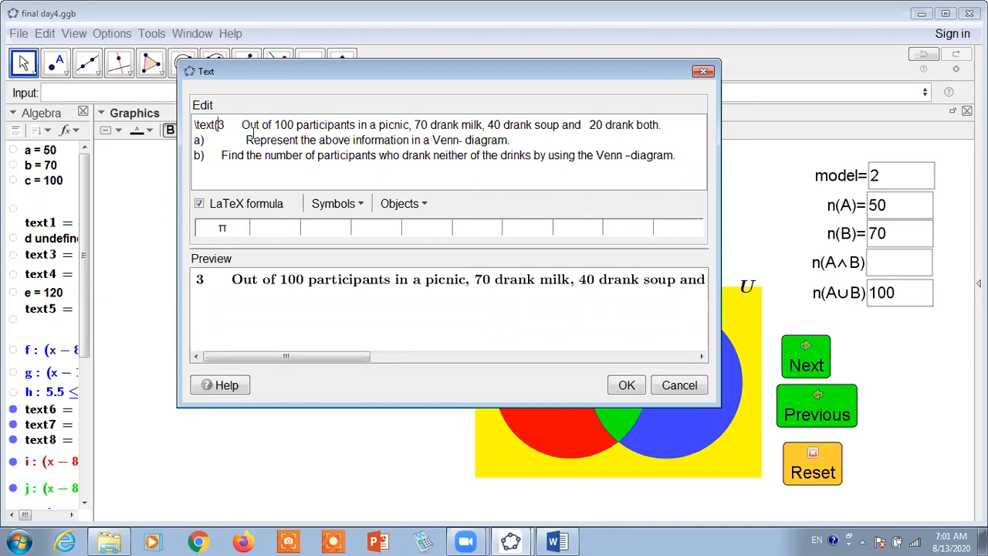
key(Delete)
key(Delete)
key(Delete)
key(Delete)
key(Delete)
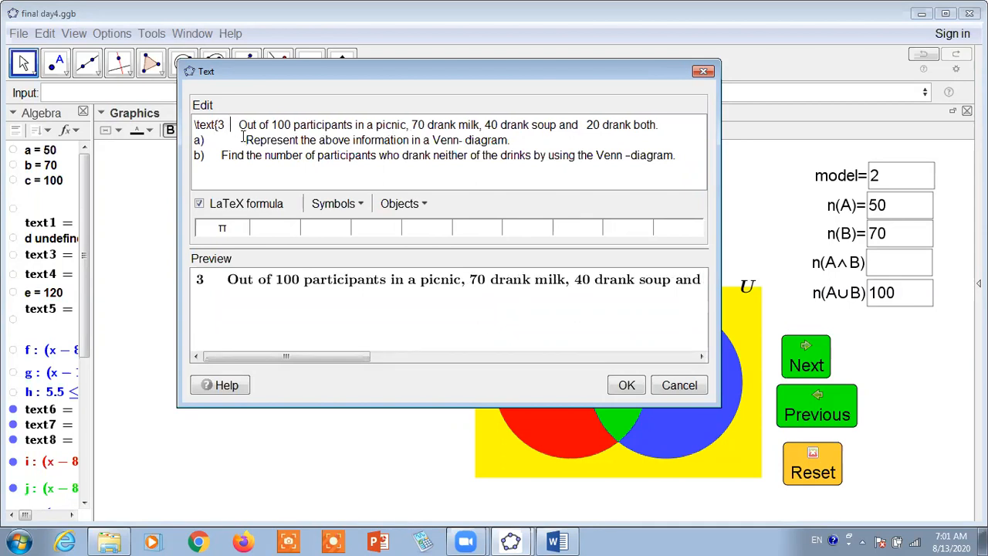
key(BackSpace)
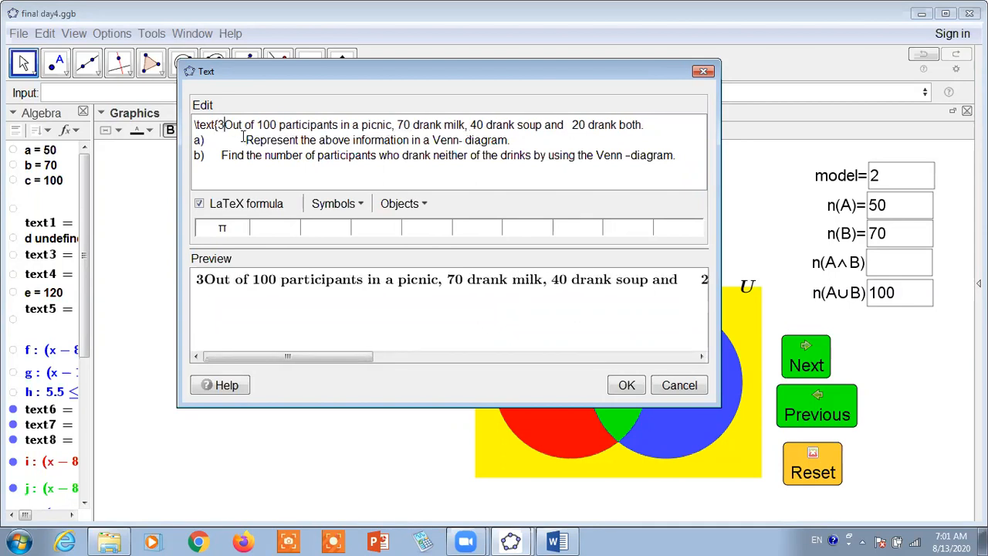
text(.)
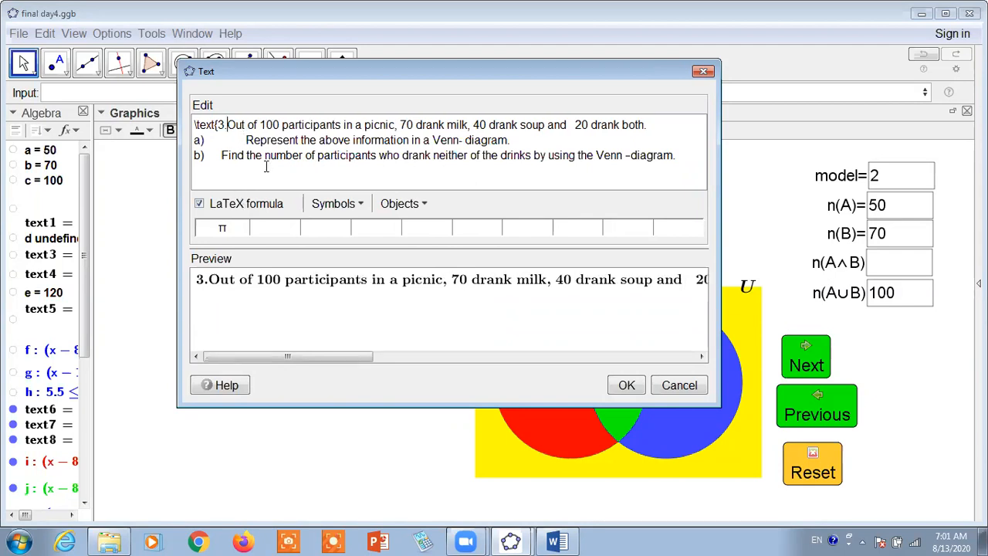
text())
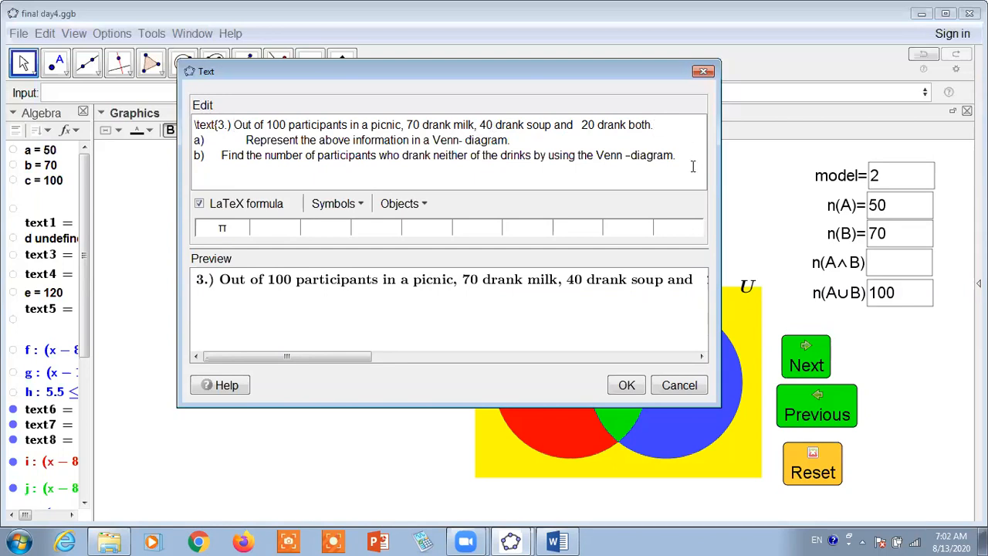
Step: Add a \\ line break after "20 drank both." and indent part a with \hspace{1cm}
text(\\)
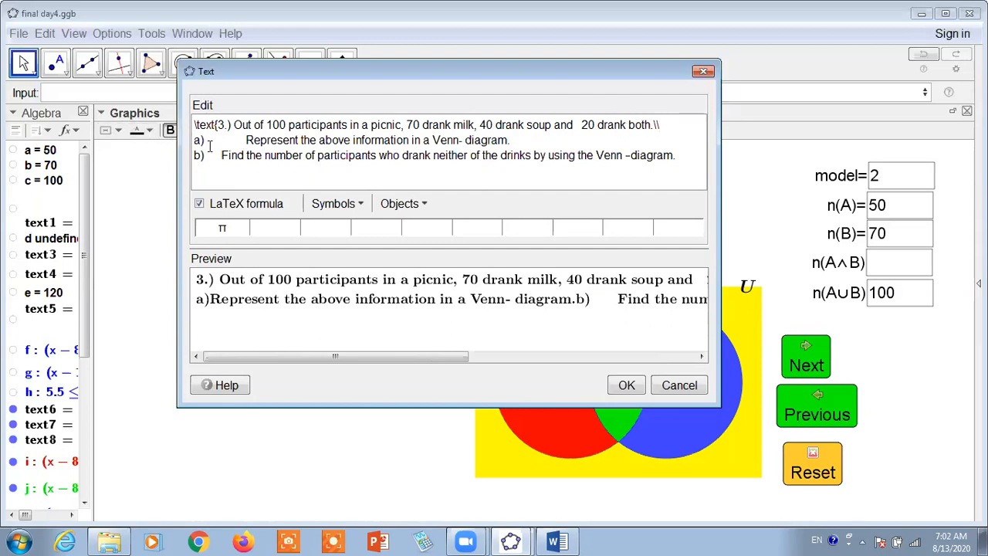
text(\)
text(hspace)
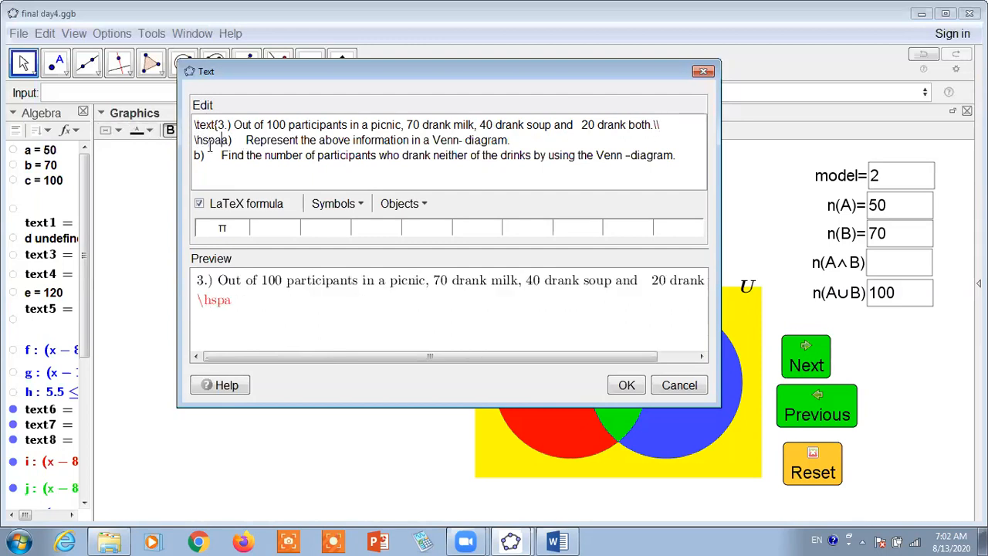
text({)
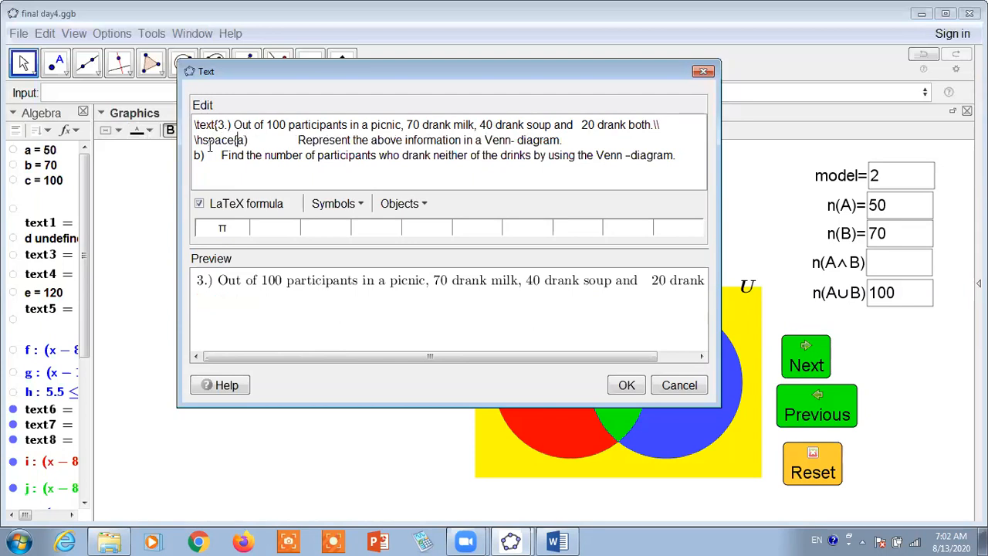
text(2cm})
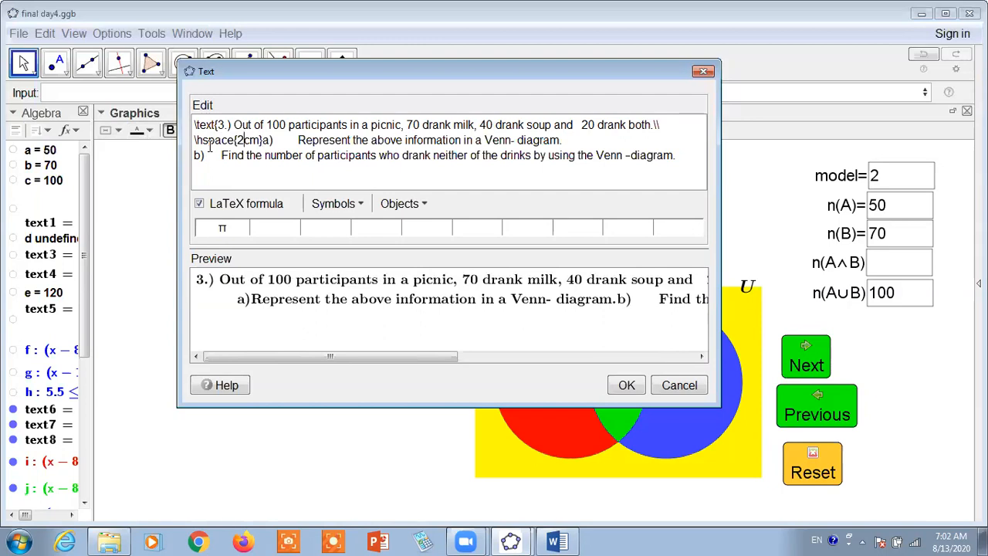
key(BackSpace)
text(1)
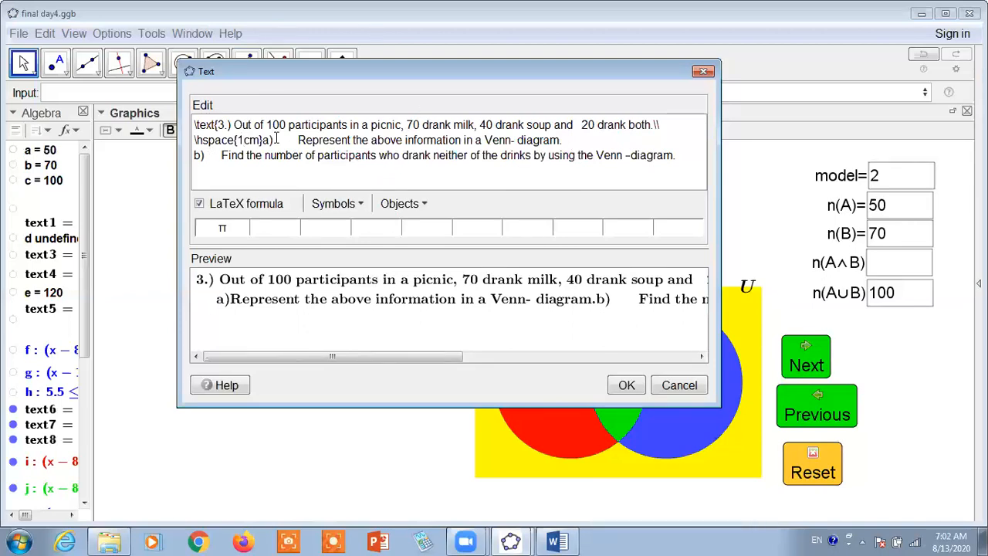
Step: Remove the wide gap between the a) label and "Represent the above information"
key(BackSpace)
key(BackSpace)
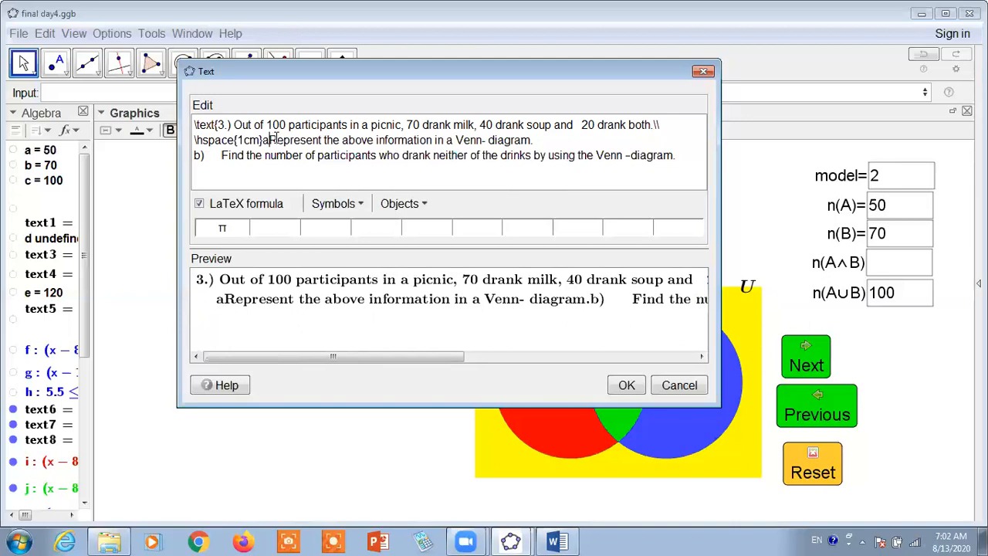
text())
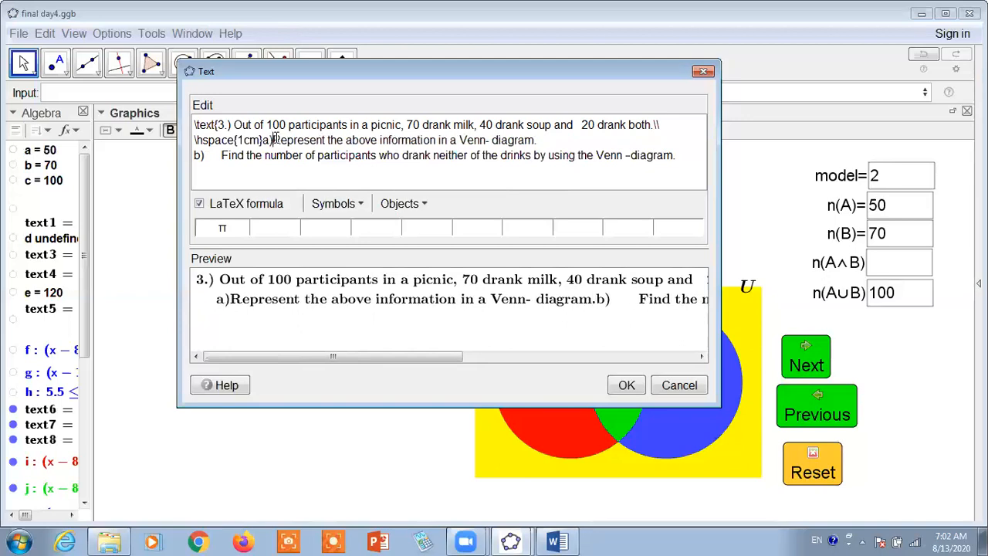
text(\)
key(BackSpace)
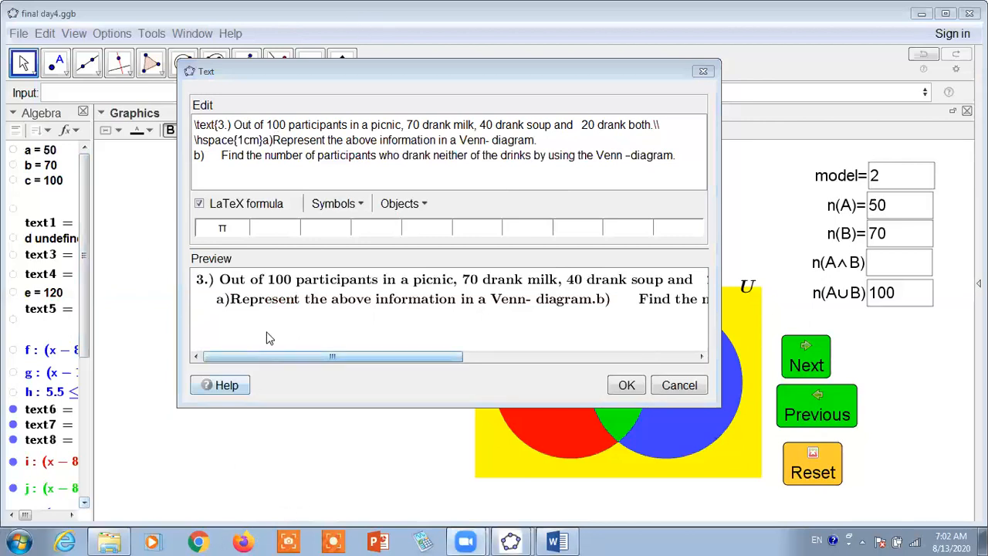
click(272, 140)
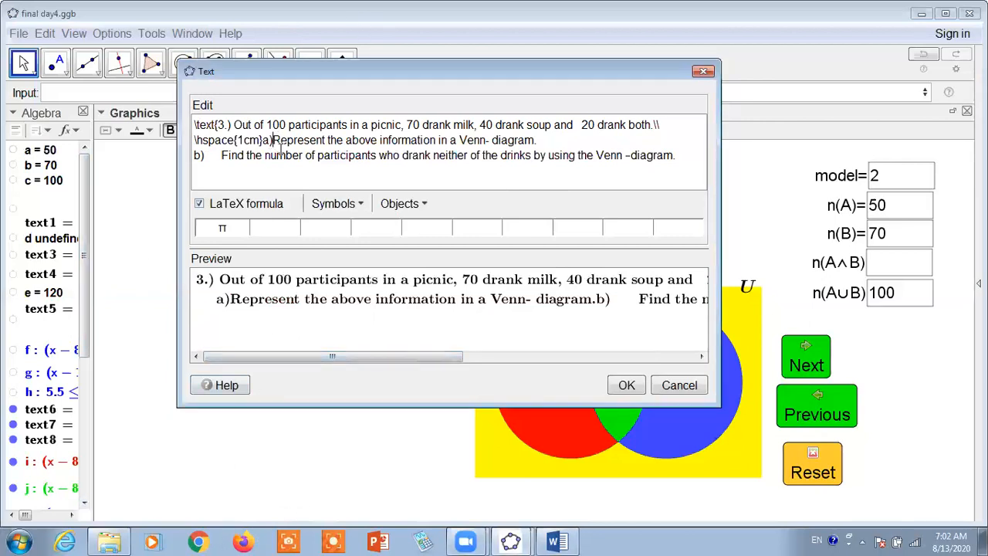
Step: Add a \\ line break after part a and put an \hspace indent before the b) label
click(571, 135)
text(\\)
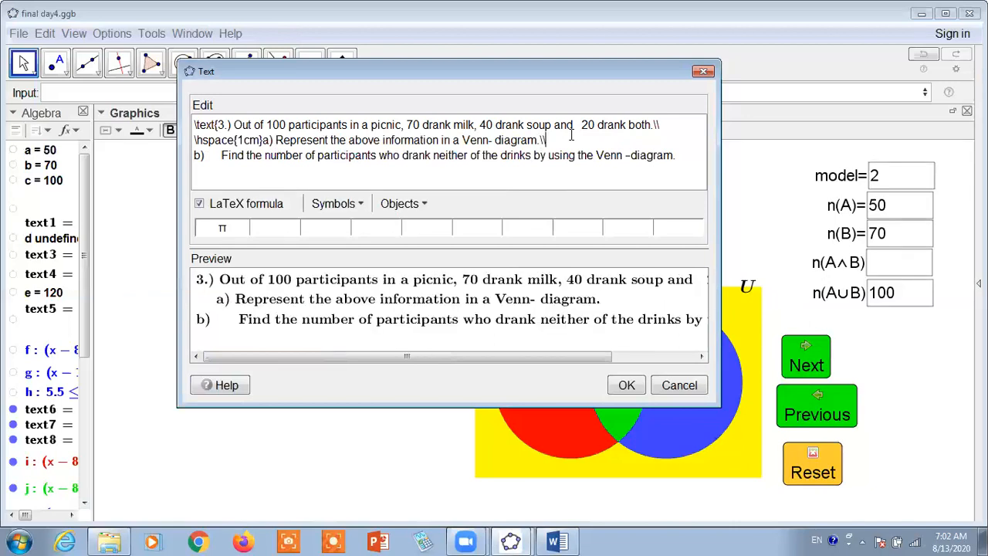
click(197, 156)
text(\\)
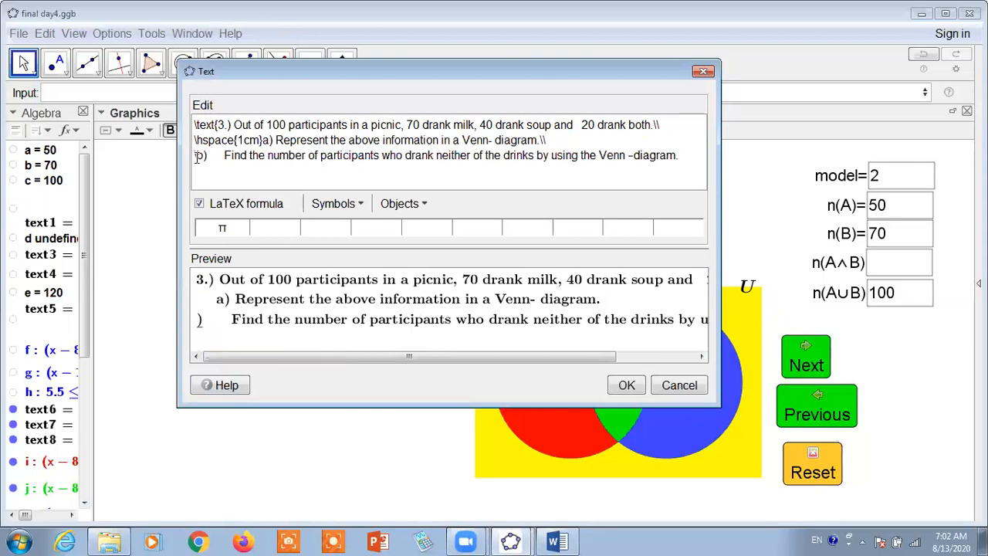
text(hspace)
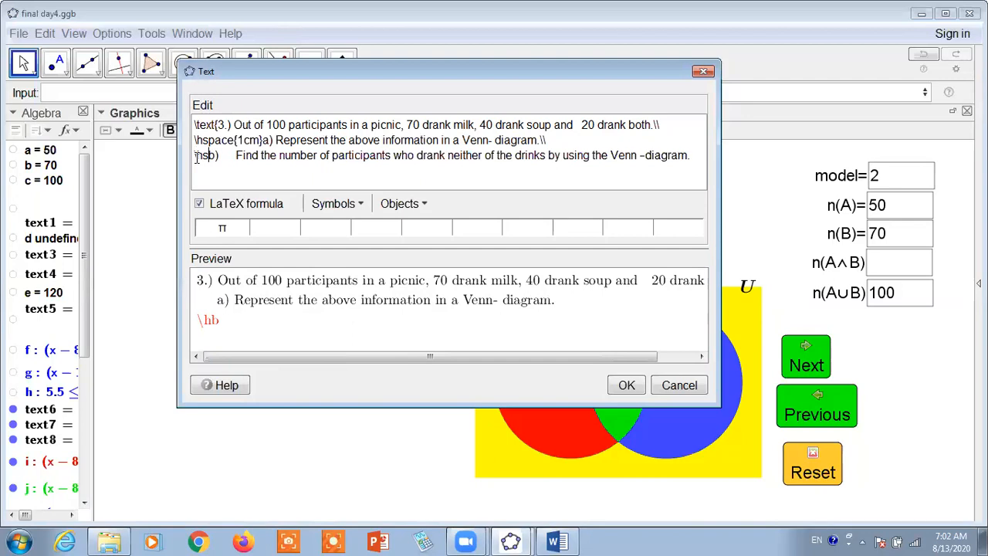
text({)
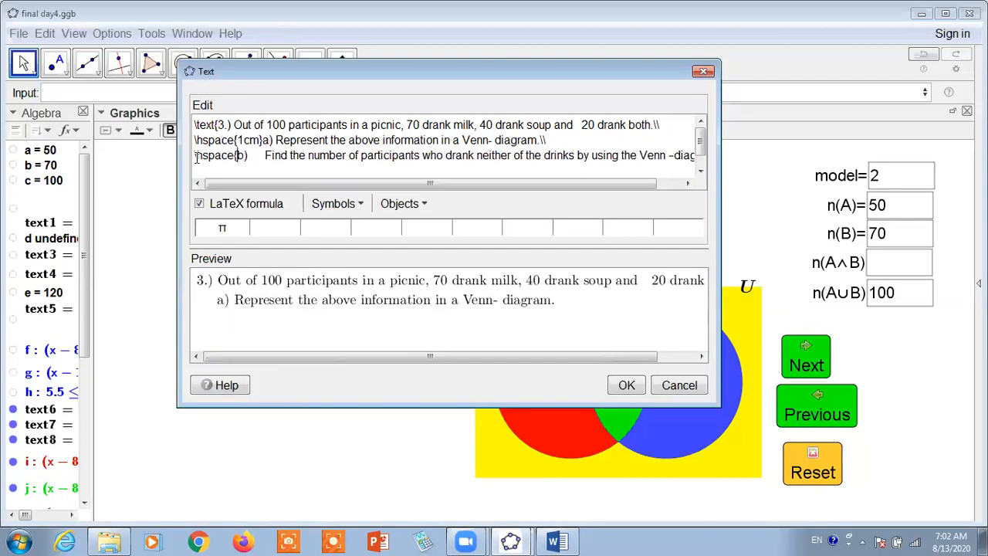
text(1c)
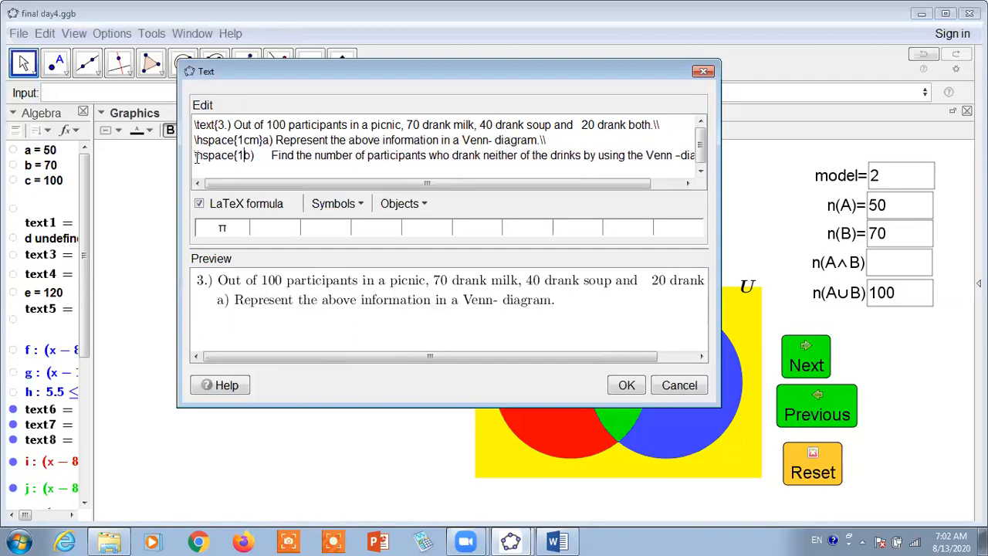
text(x})
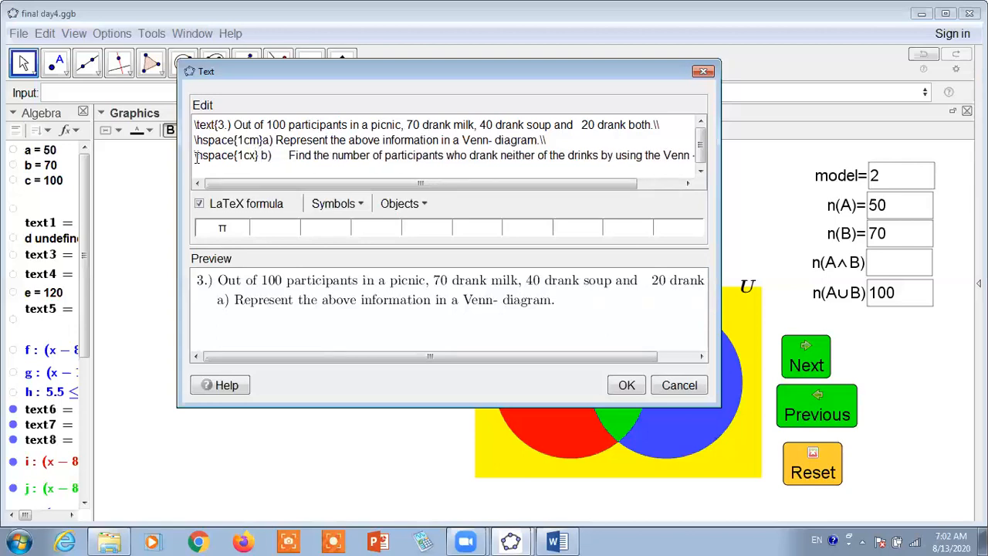
Step: Trim the extra spaces after the b) label and correct its indent to \hspace{1cm}
click(284, 156)
key(BackSpace)
key(BackSpace)
key(BackSpace)
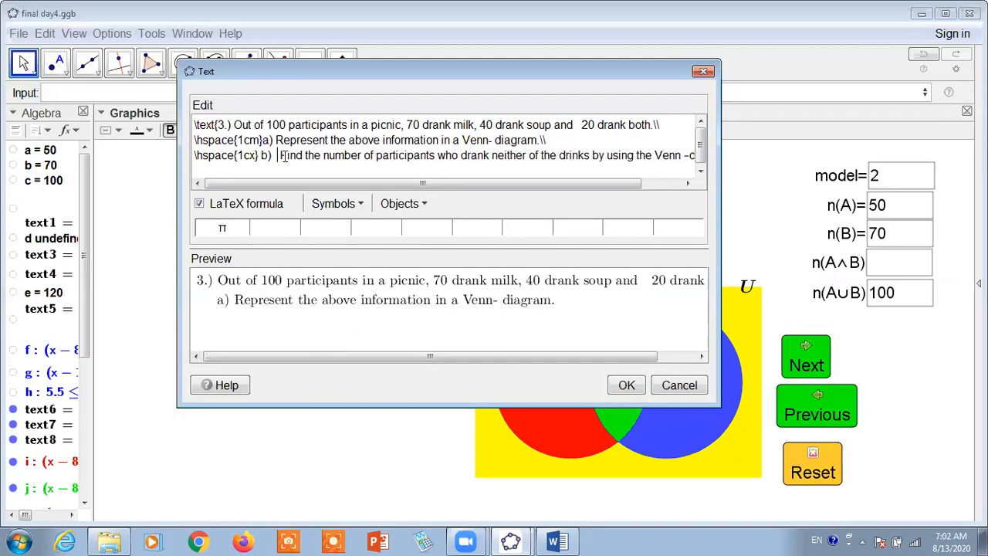
key(BackSpace)
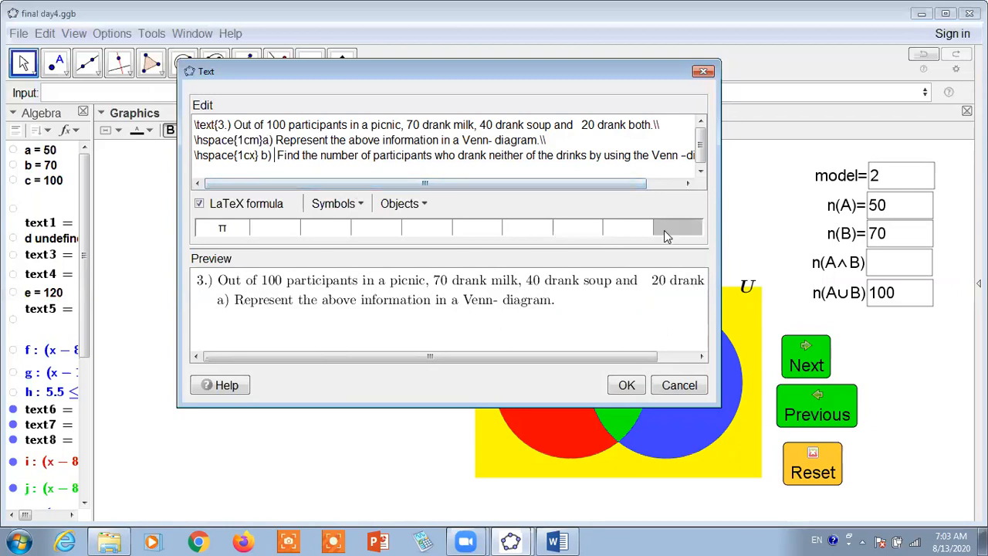
click(254, 157)
key(BackSpace)
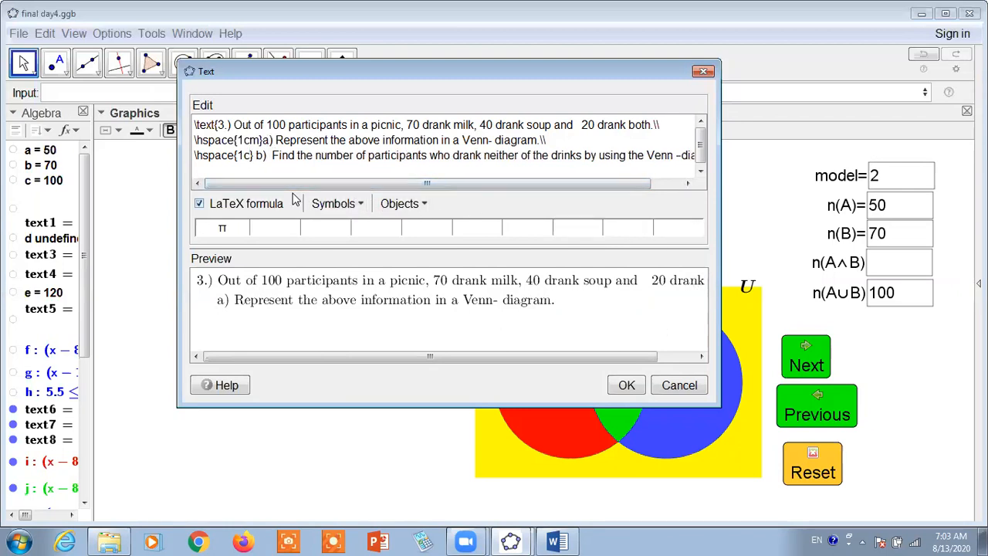
text(m)
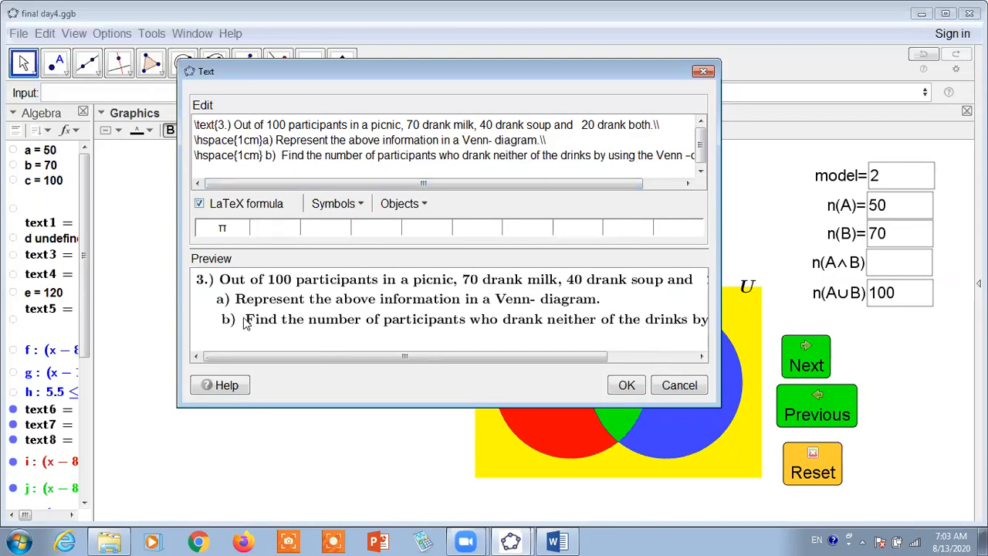
Step: Remove the remaining surplus spaces around b), insert the finished question text, and shift it left above the Venn diagram
click(266, 155)
key(BackSpace)
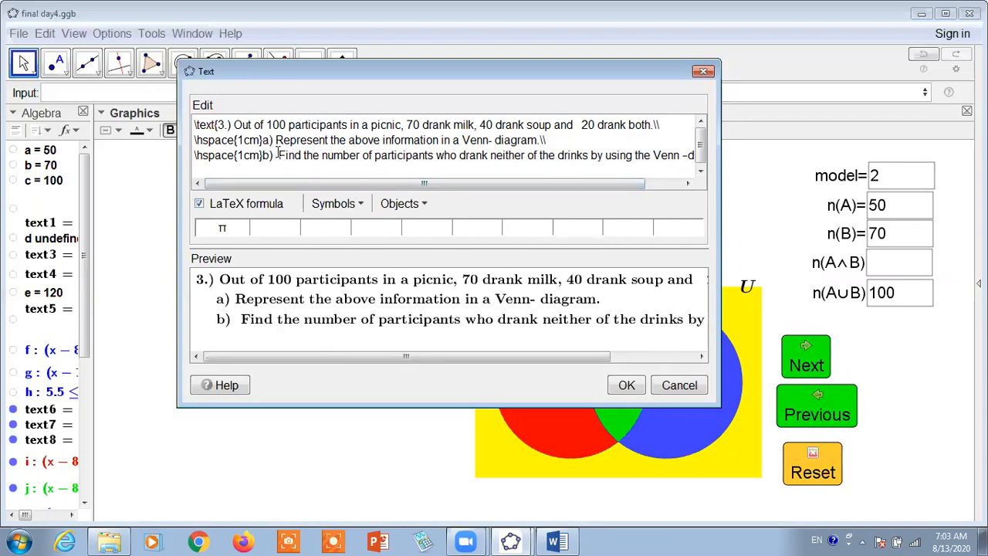
click(276, 152)
key(BackSpace)
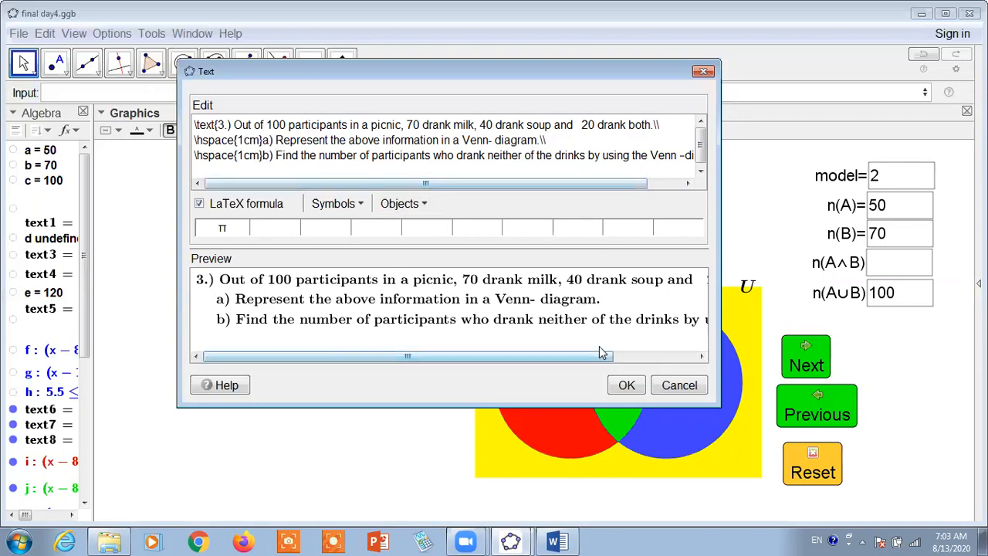
click(627, 386)
drag(605, 202, 438, 191)
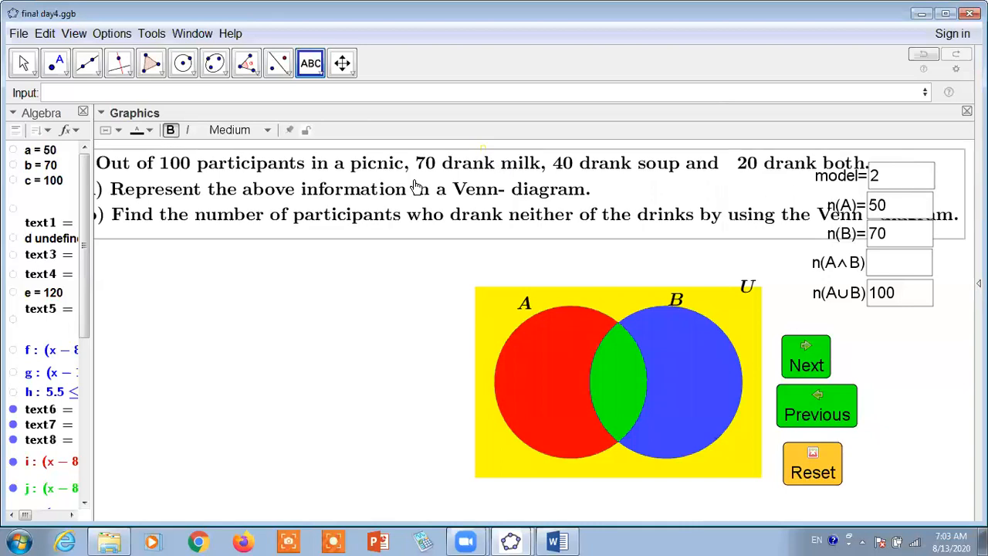
Step: Try to set the picnic question text's size to Small
click(270, 138)
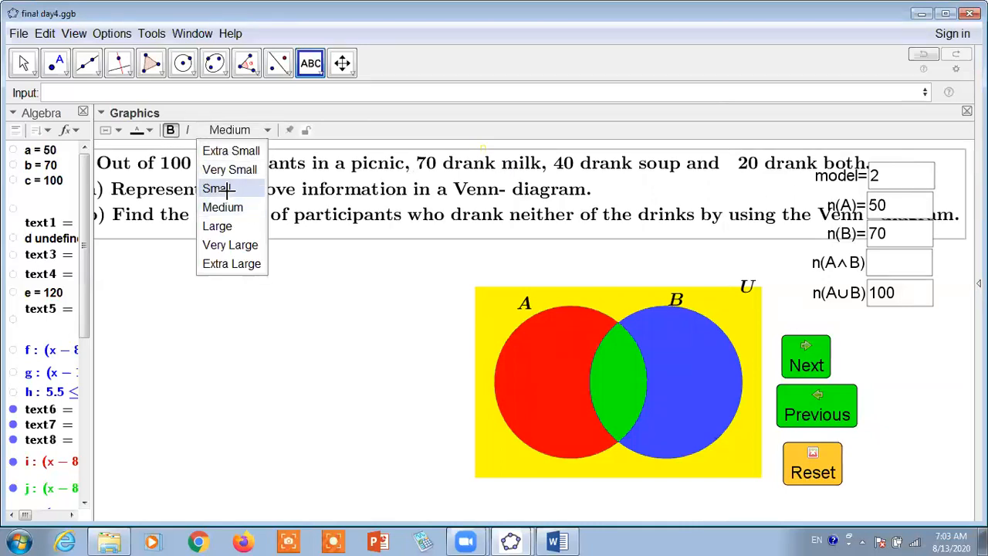
click(228, 192)
click(347, 214)
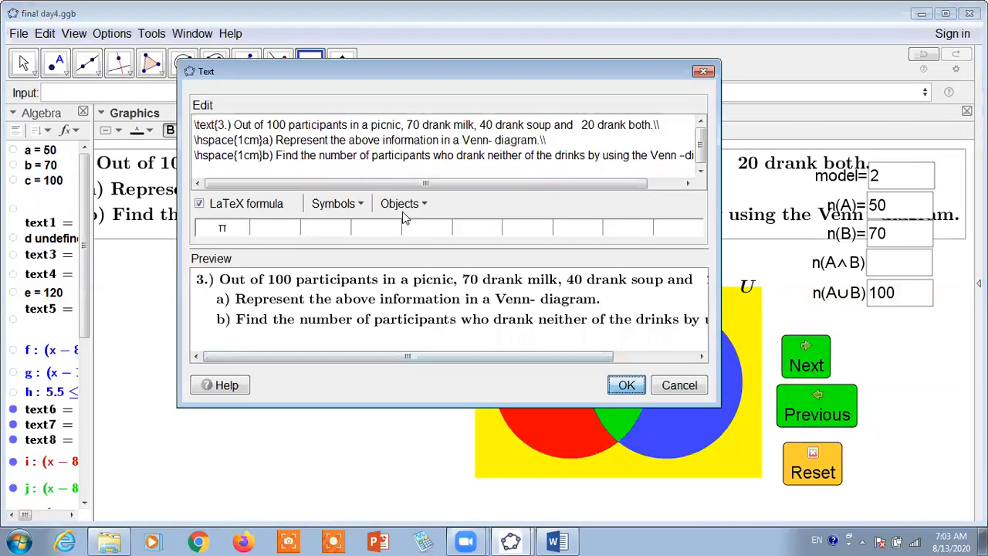
click(704, 71)
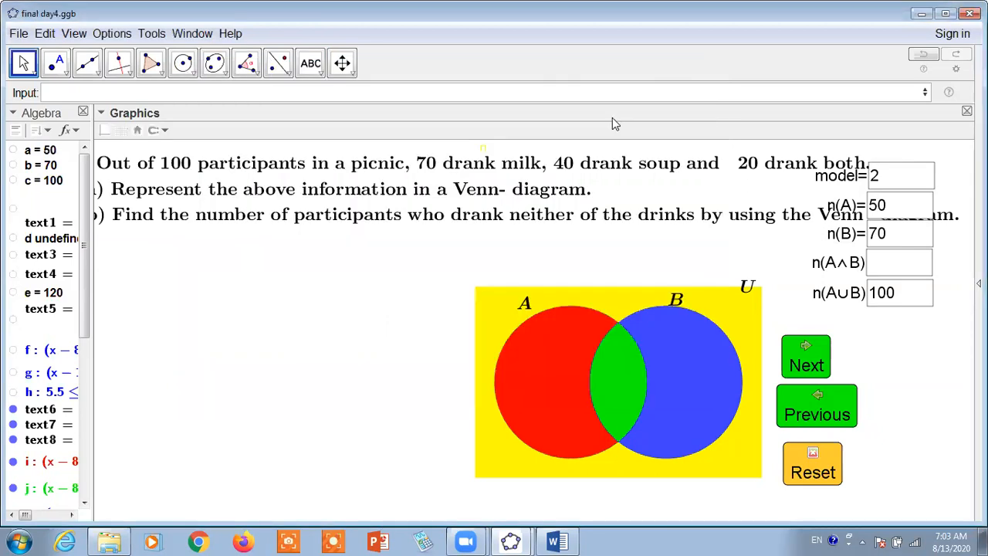
Step: Reduce the overall font size and narrow the Algebra view to give the question text more room
click(341, 192)
click(105, 37)
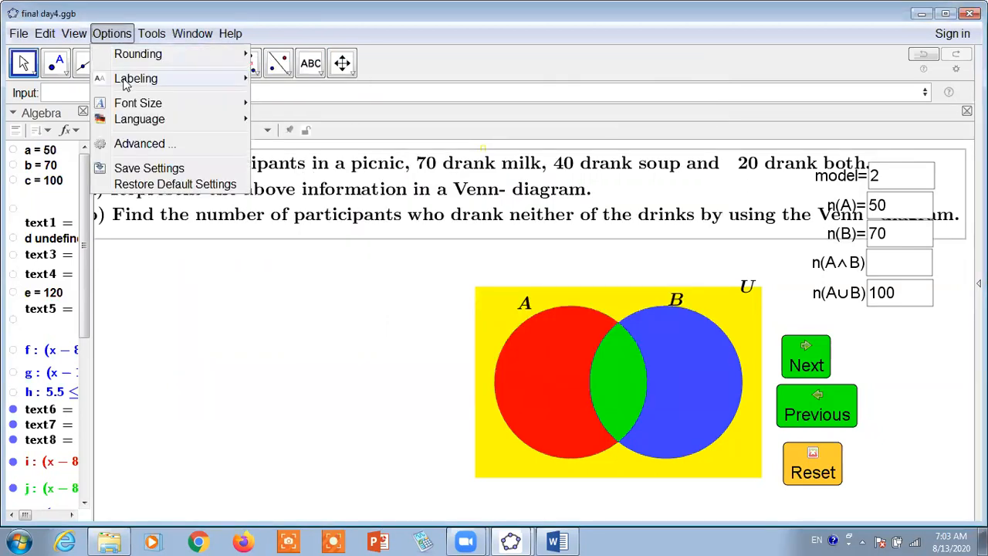
mouse_move(139, 104)
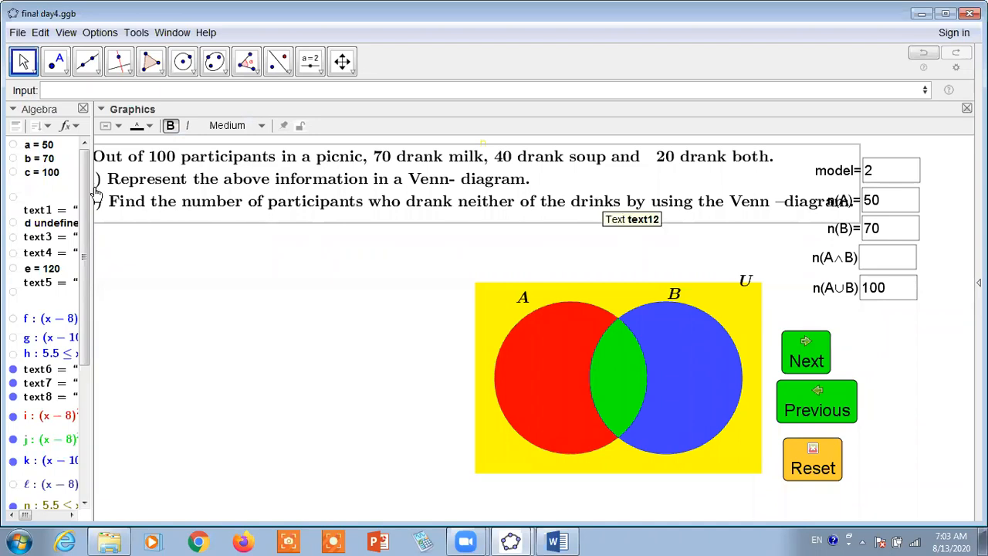
drag(90, 193, 78, 189)
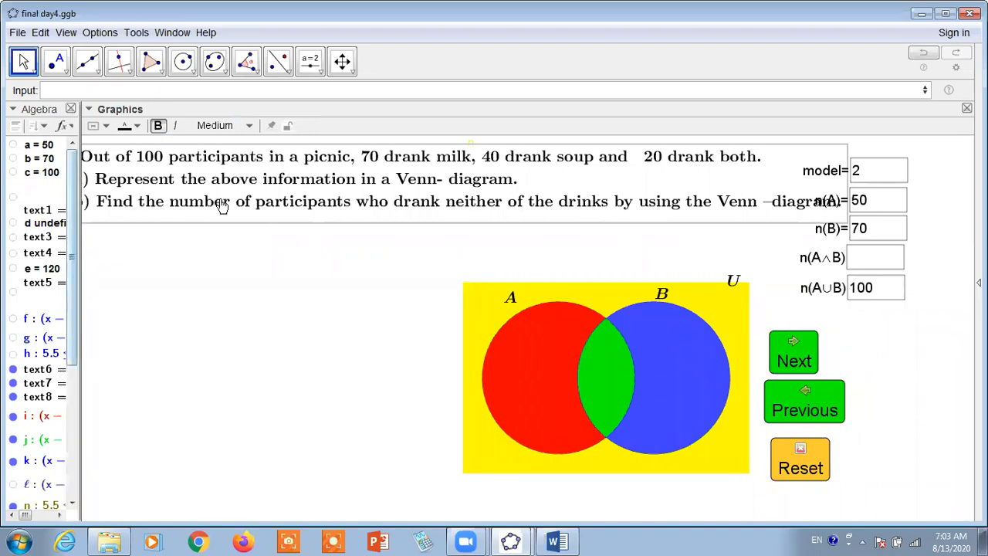
Step: Reposition the question text, then place the model input box beside Next and the n(A) box below n(A∪B)
drag(190, 170, 221, 159)
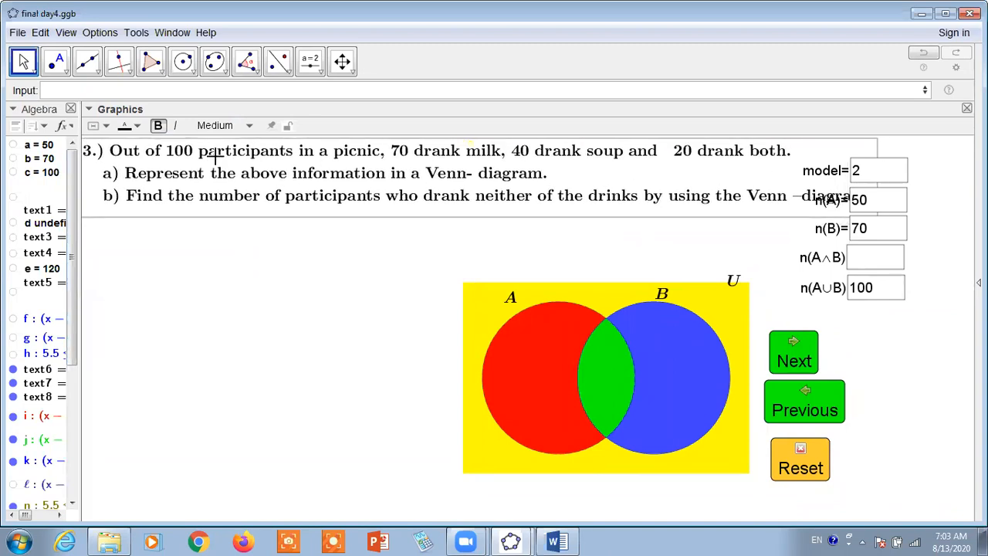
drag(830, 176, 680, 200)
drag(828, 180, 847, 353)
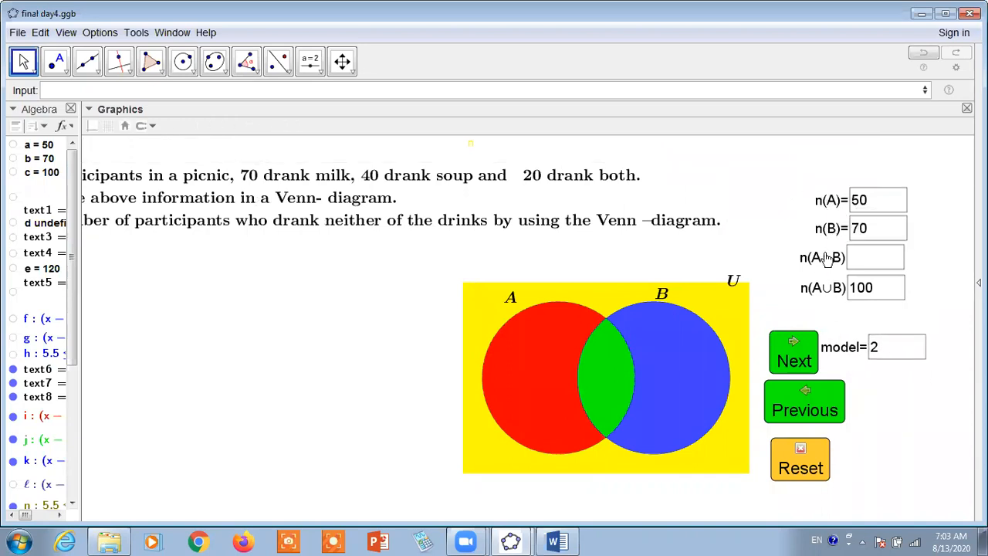
drag(831, 202, 828, 315)
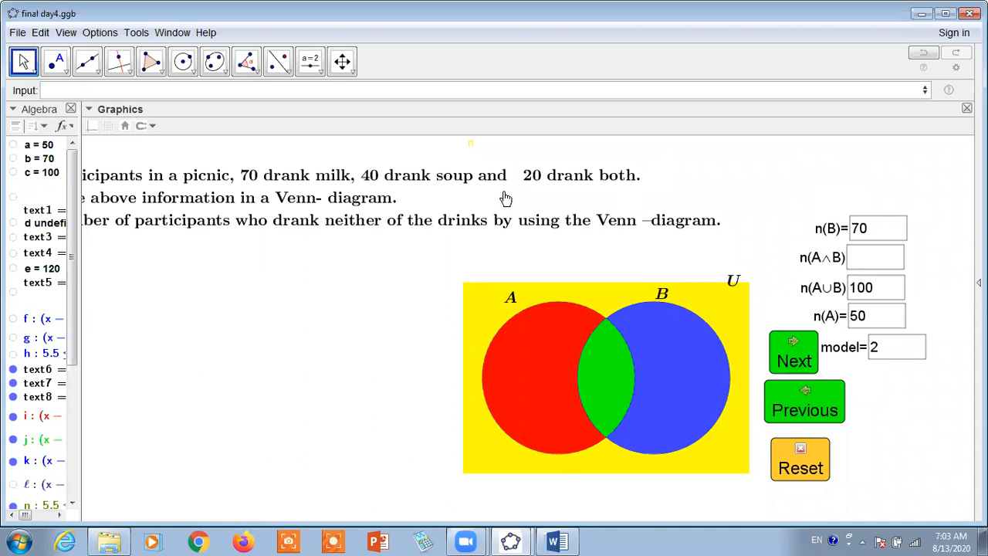
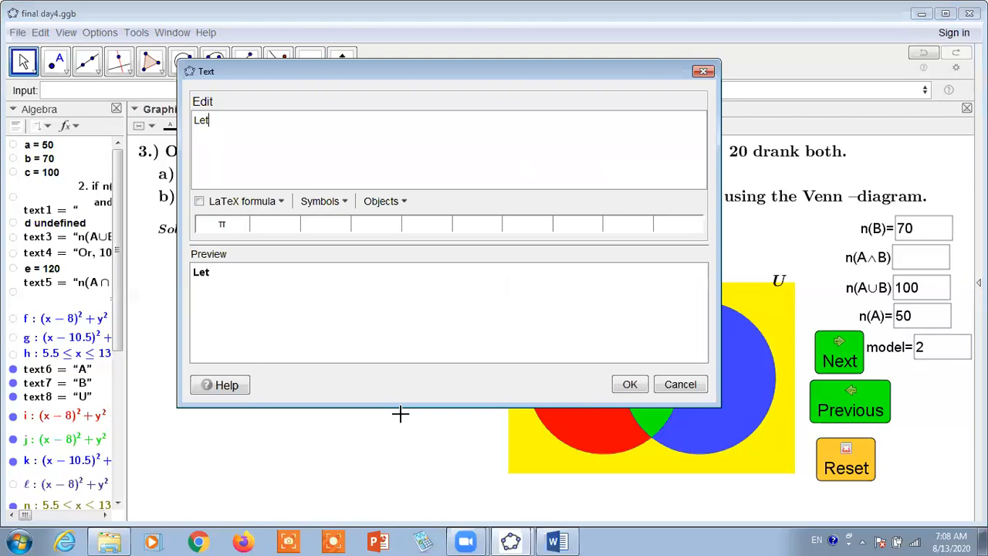
Step: Write the first line of the solution text as "Let, Milk =A" ending with a \\ line break
key(BackSpace)
text(, Mile)
key(BackSpace)
text(k =A\\)
key(Return)
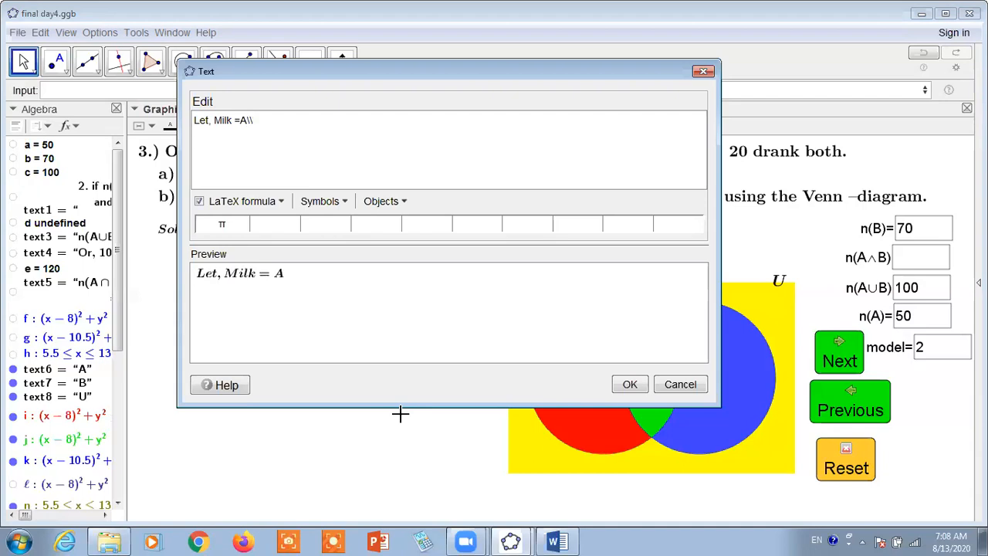
Step: Start the second line with an \hspace command followed by "soup", and move the Text dialog clear of the question
text(\sp)
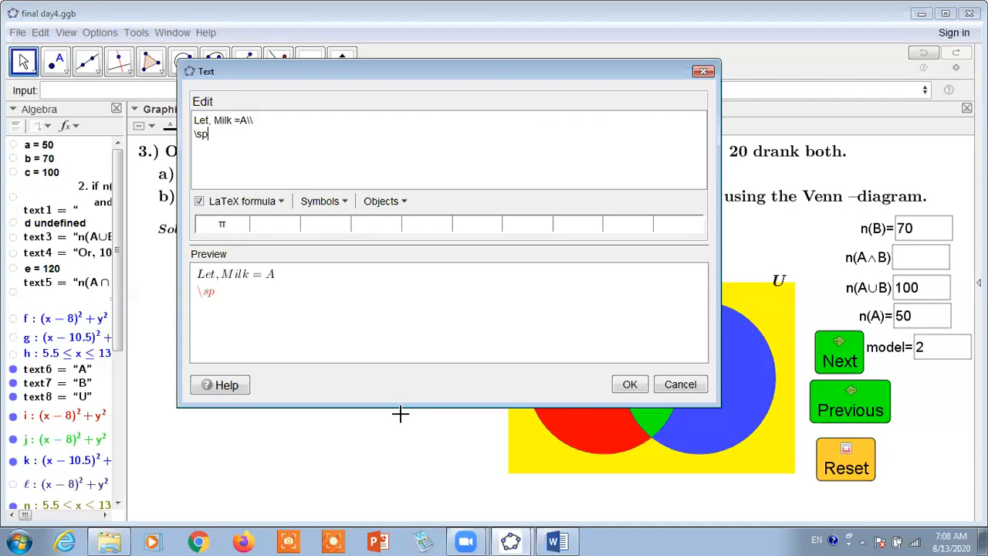
key(BackSpace)
key(BackSpace)
text(ha)
key(BackSpace)
text(space)
drag(453, 74, 437, 180)
text(soup)
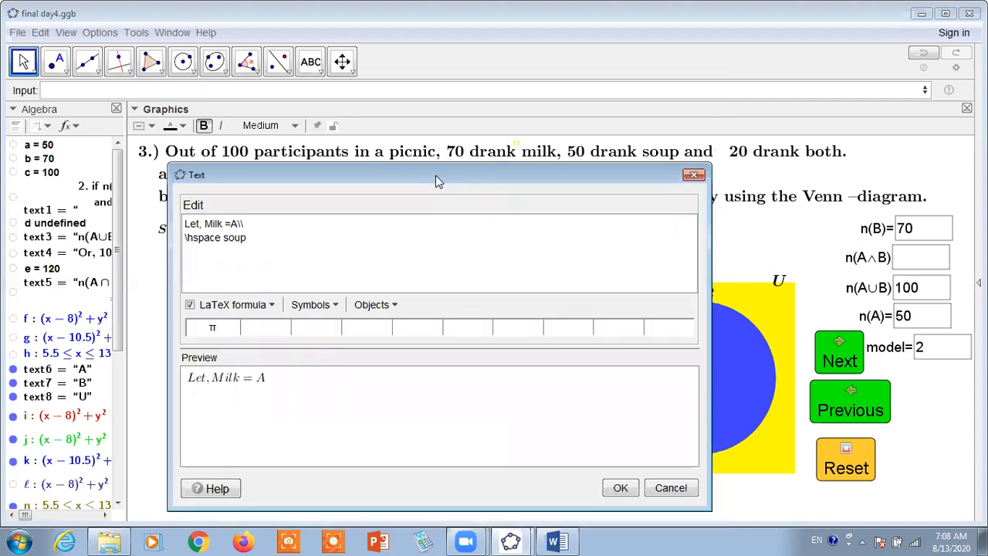
Step: Give the second line a {2cm} indent, complete it as "soup= B\\", and insert the text
click(222, 237)
text({2cm})
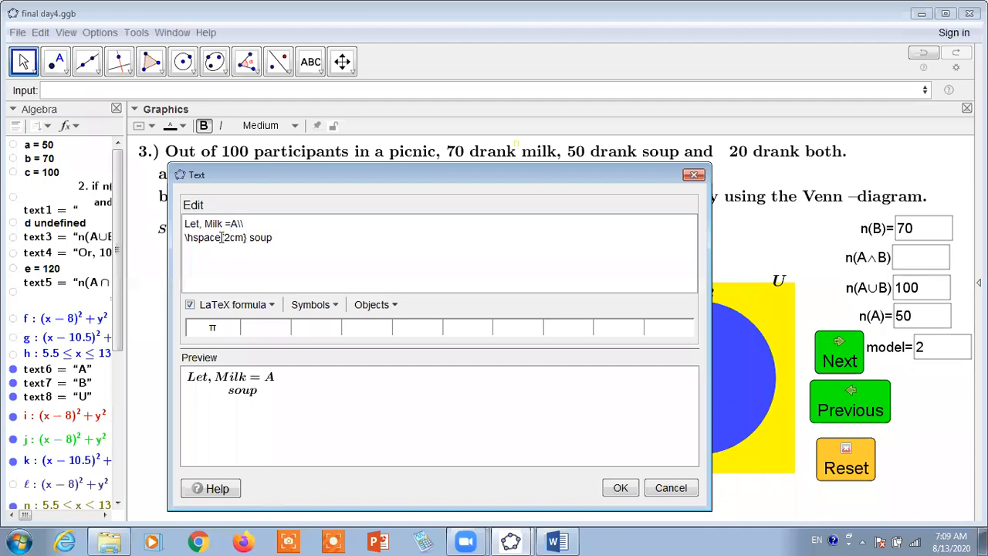
key(Right)
key(Right)
key(Right)
key(Right)
text(= B\)
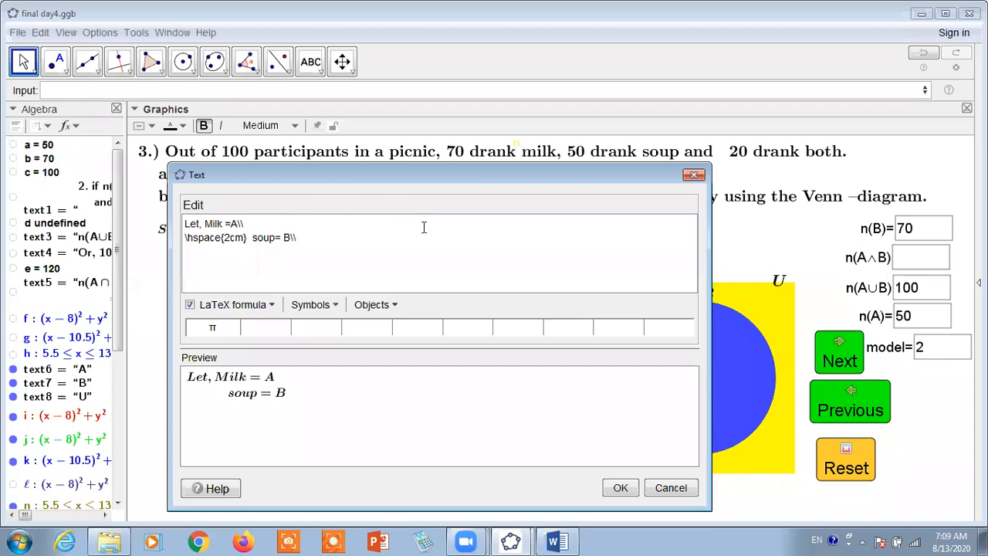
click(620, 489)
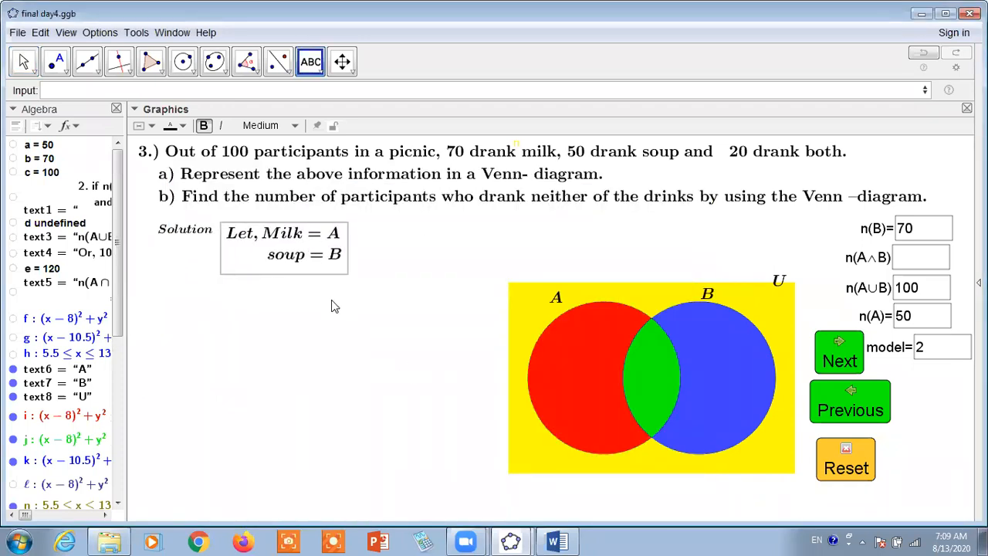
Step: Start a new LaTeX text with the line "n(A) =" linked to object b and ending with \\
click(549, 181)
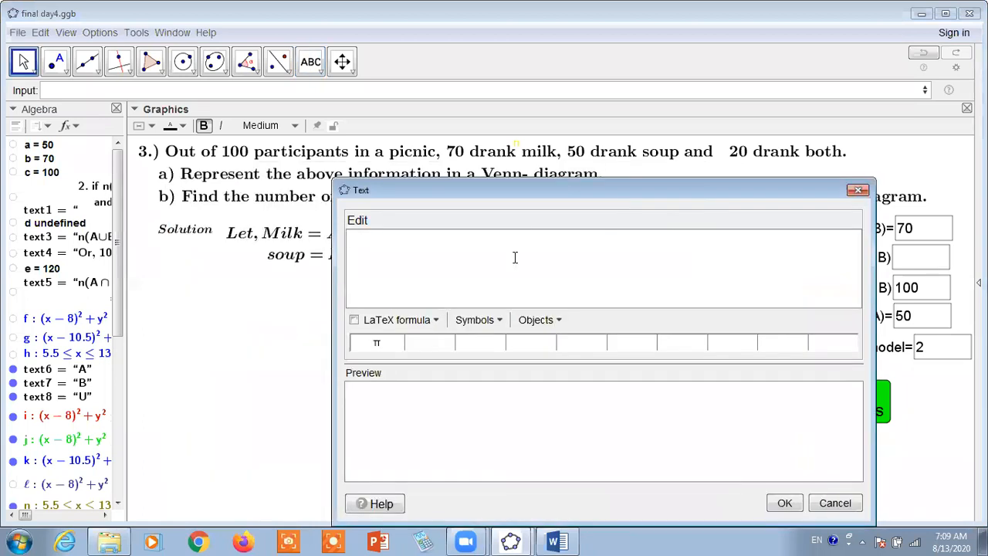
text(n(A) =)
text(")
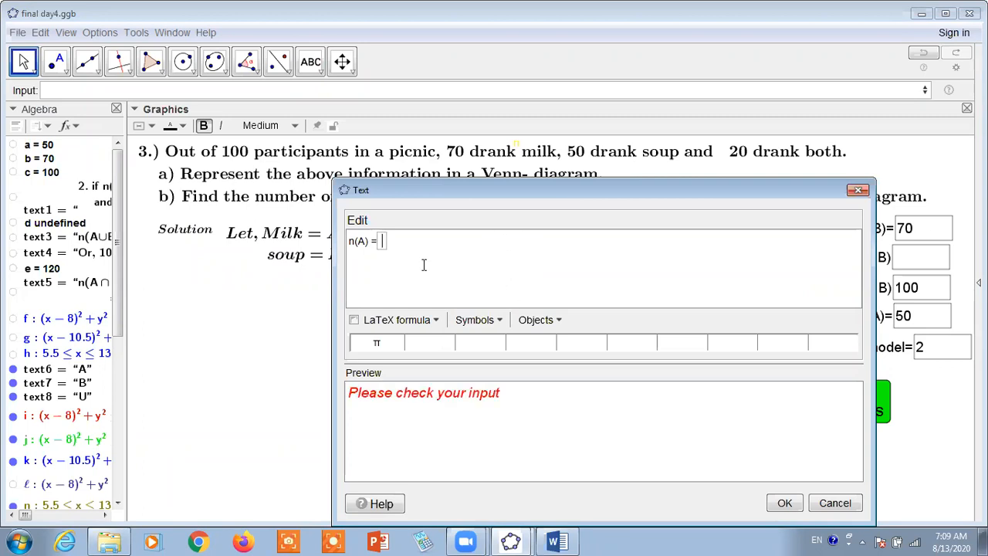
text(b)
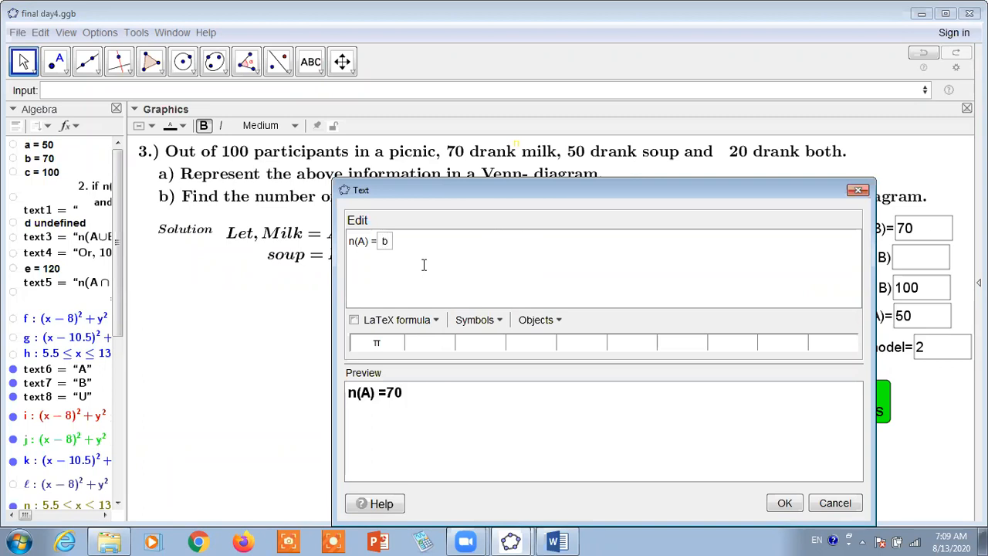
click(451, 255)
text(\\)
key(Return)
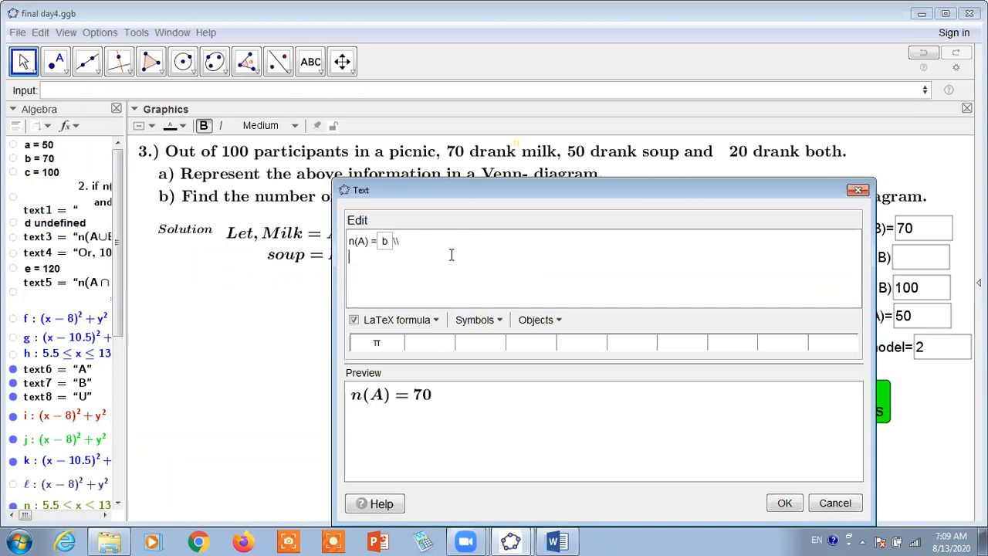
Step: Relabel the first line as n(M) and add a second line "n(S)=" linked to object a
text(n(B)
click(364, 241)
key(BackSpace)
text(M)
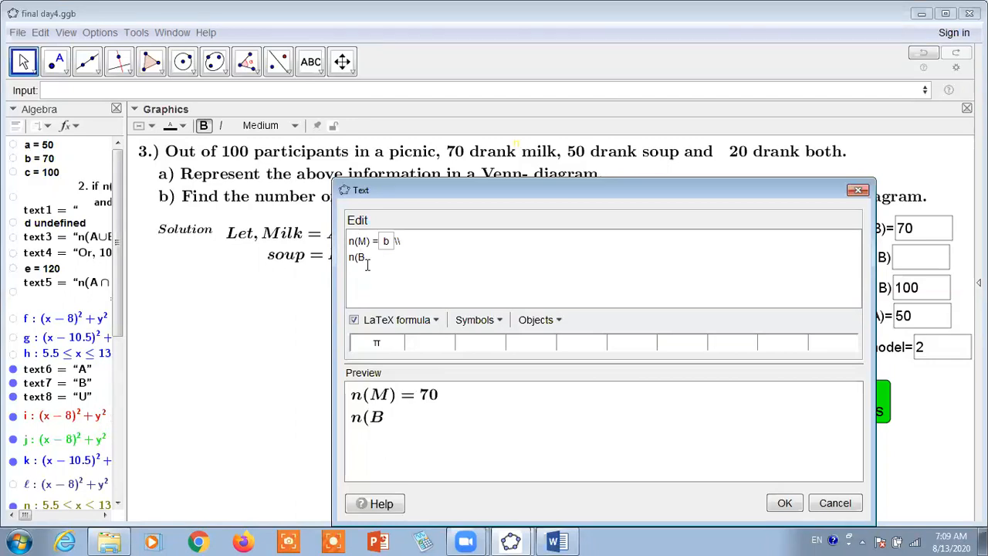
key(BackSpace)
text(S)=)
click(42, 145)
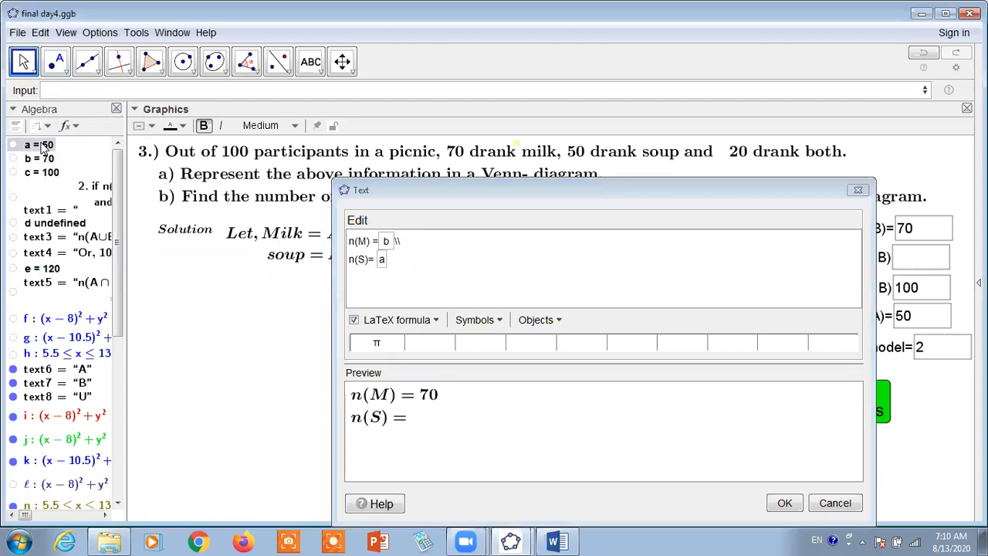
click(419, 275)
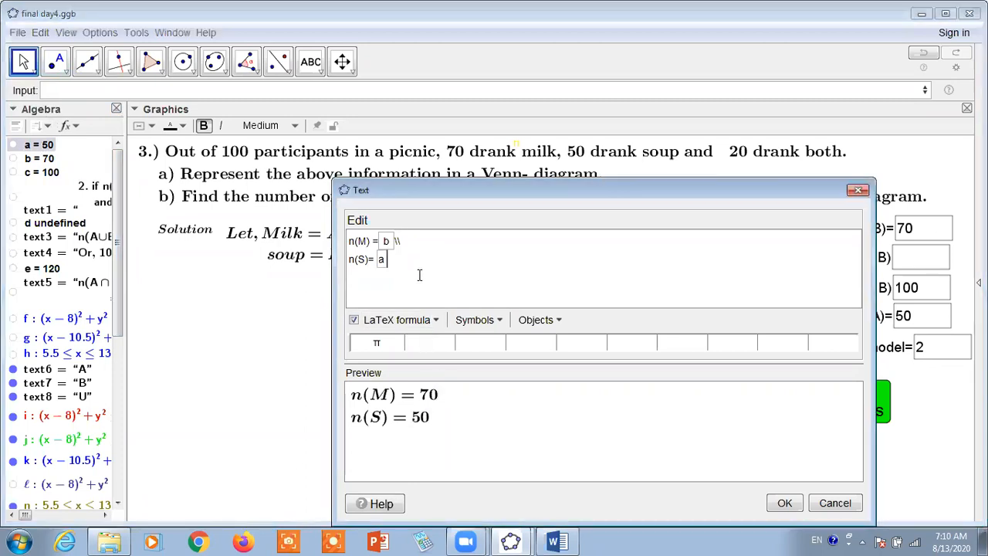
Step: End the n(S) line with \\ and add a third line reading "n(M\cap S)="
text(\\)
key(Return)
text(n()
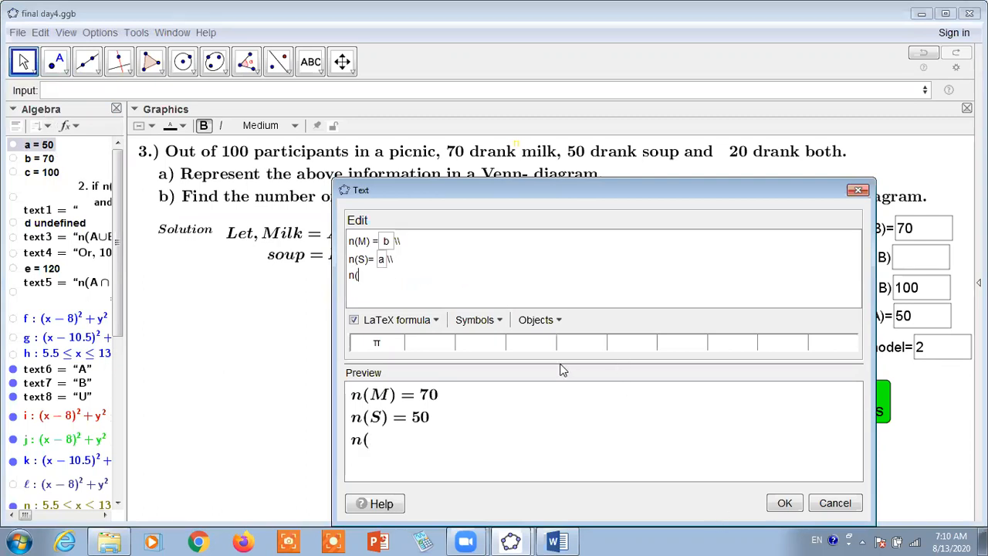
text(M\cap C)
key(BackSpace)
text(S)
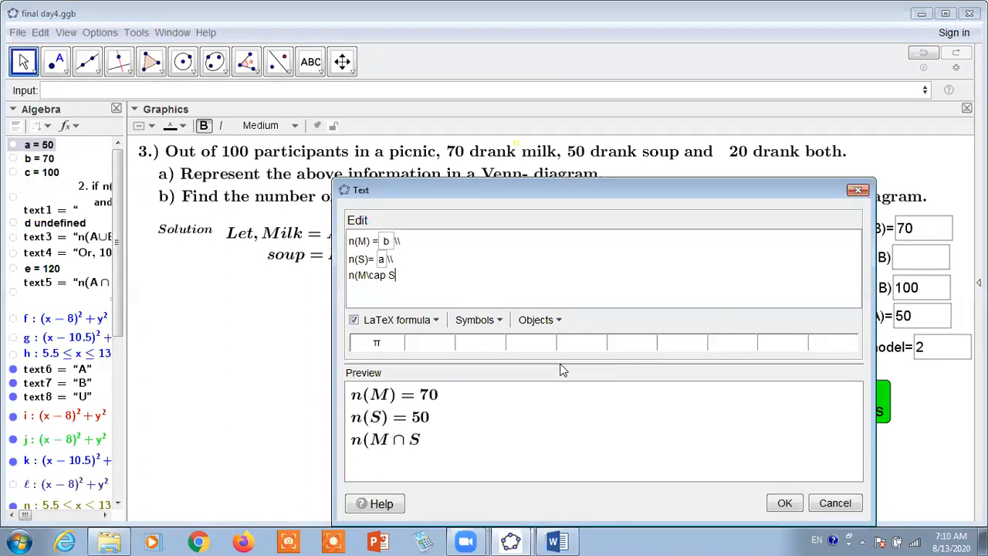
text())
click(498, 322)
mouse_move(503, 406)
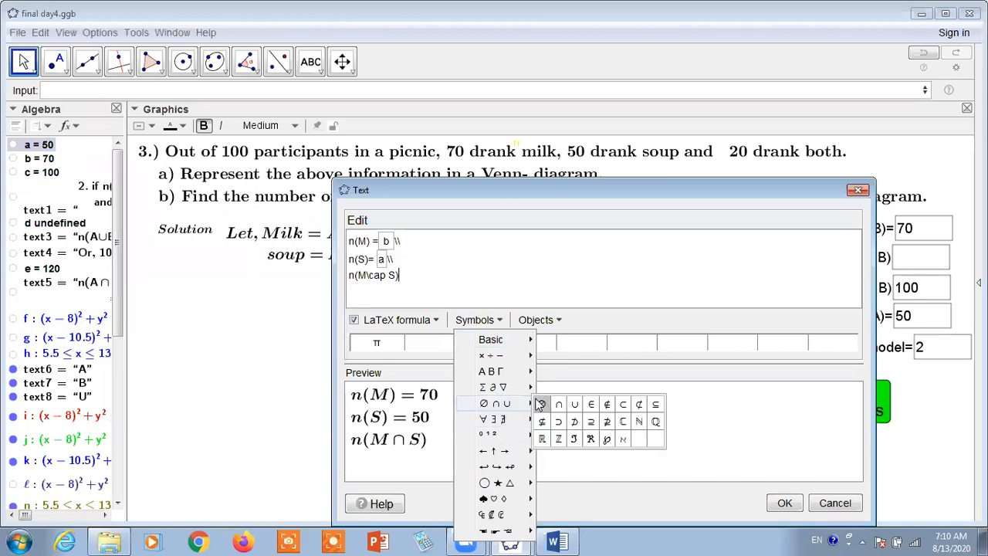
click(423, 270)
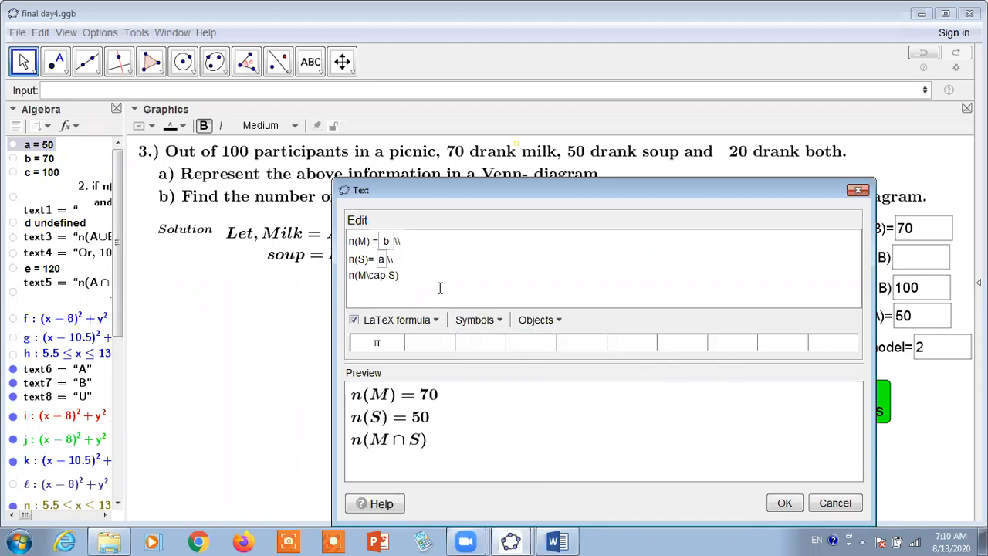
text(=)
Step: Try to link the intersection line's value to a2 using inserted object fields
click(560, 330)
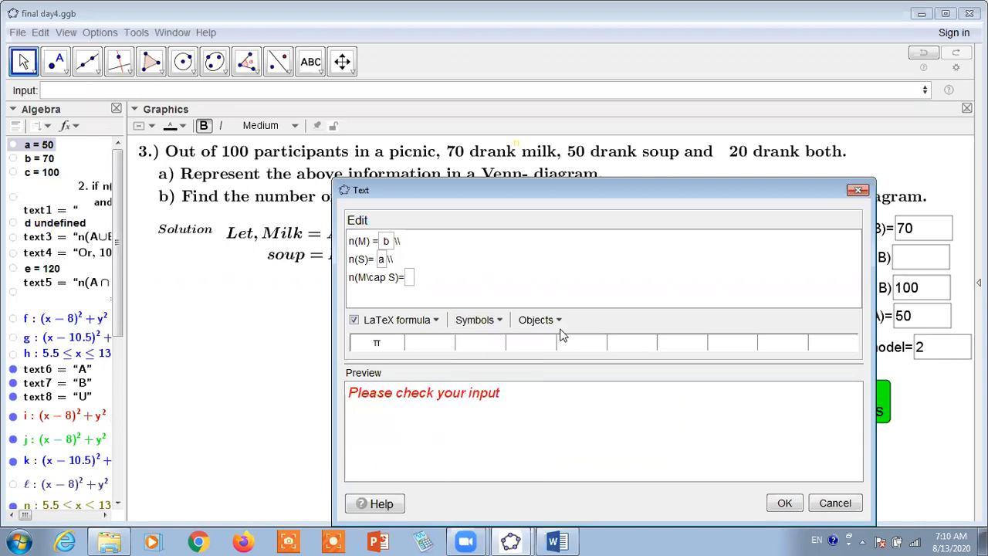
text(a2)
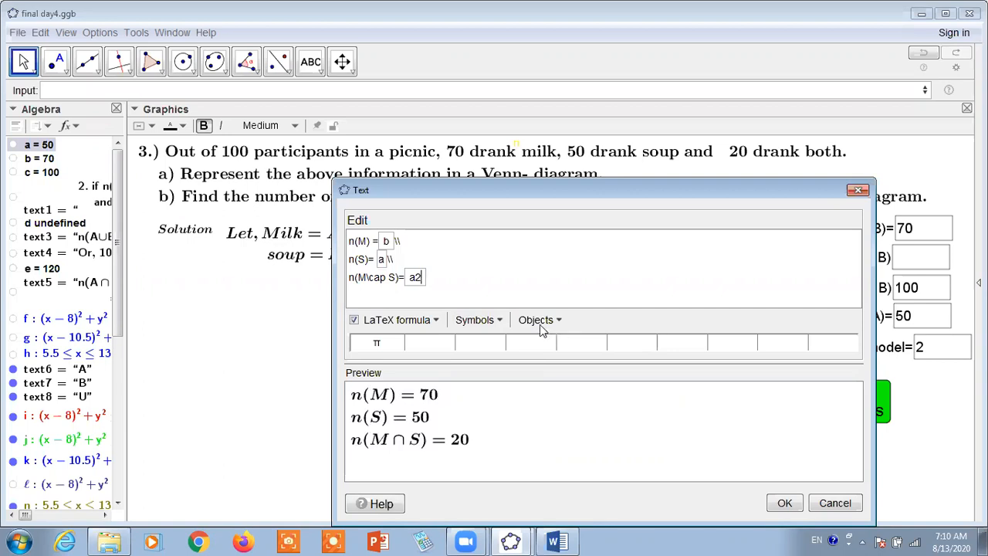
click(480, 286)
key(BackSpace)
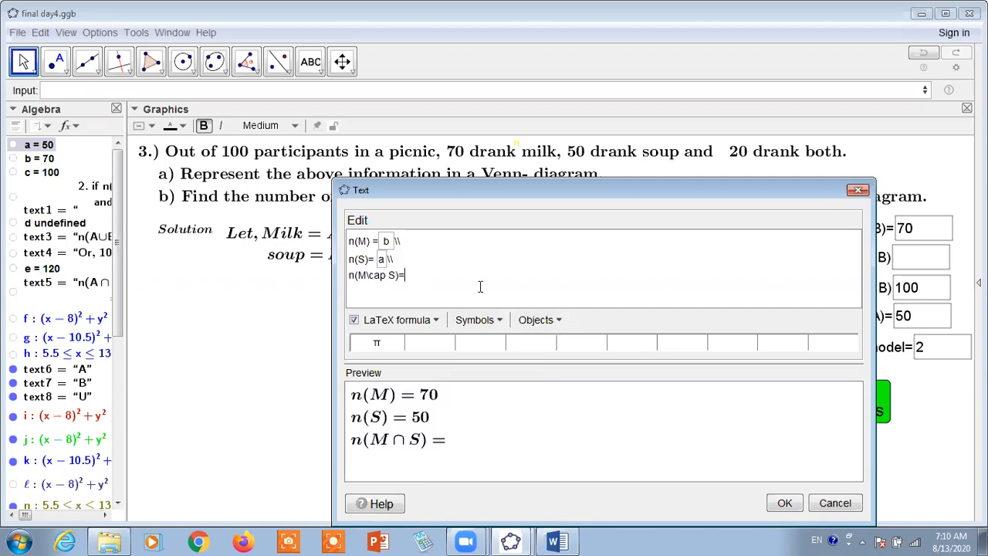
click(562, 328)
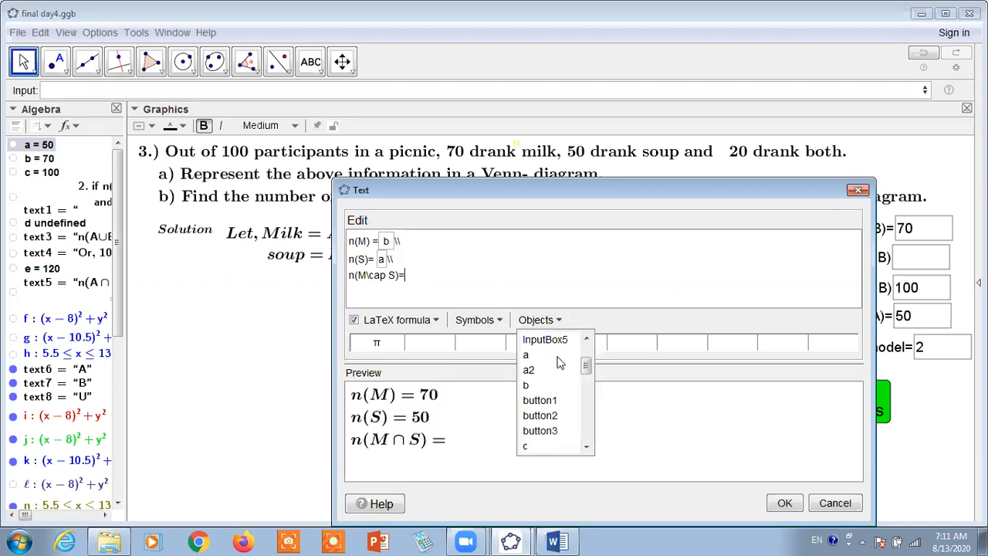
click(536, 375)
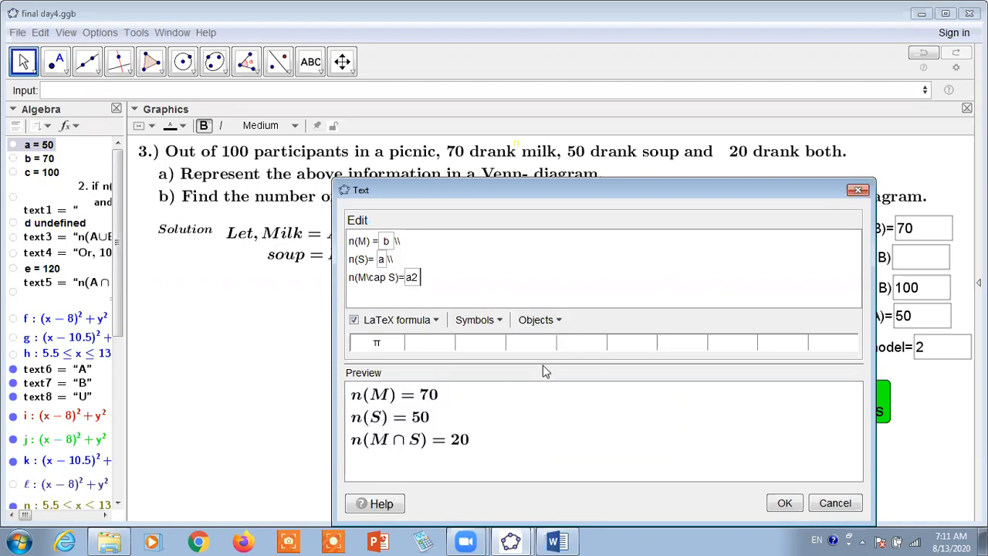
click(513, 306)
key(BackSpace)
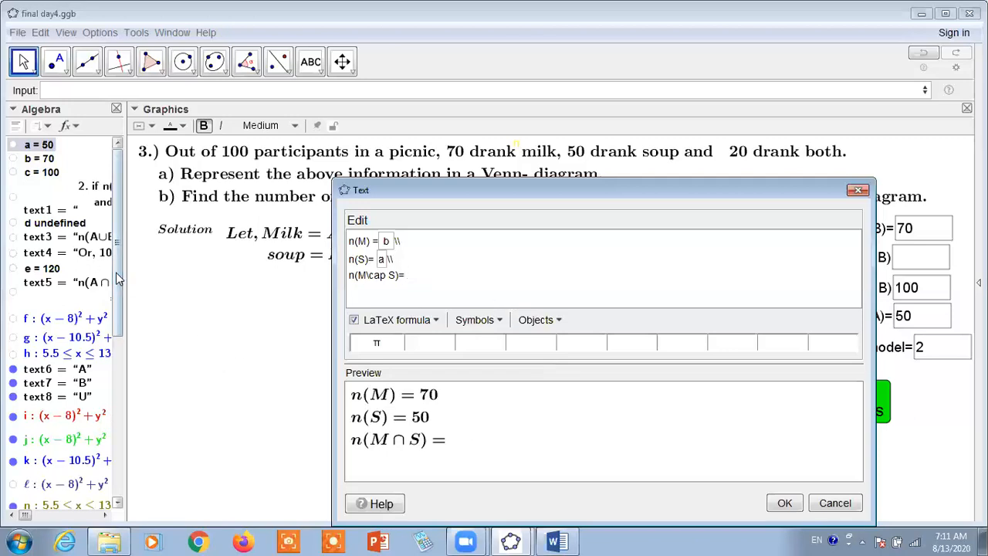
Step: Complete the n(M\cap S) line with a link to the a2 object from the Algebra view
scroll(123, 427, down, 8)
scroll(123, 427, down, 1)
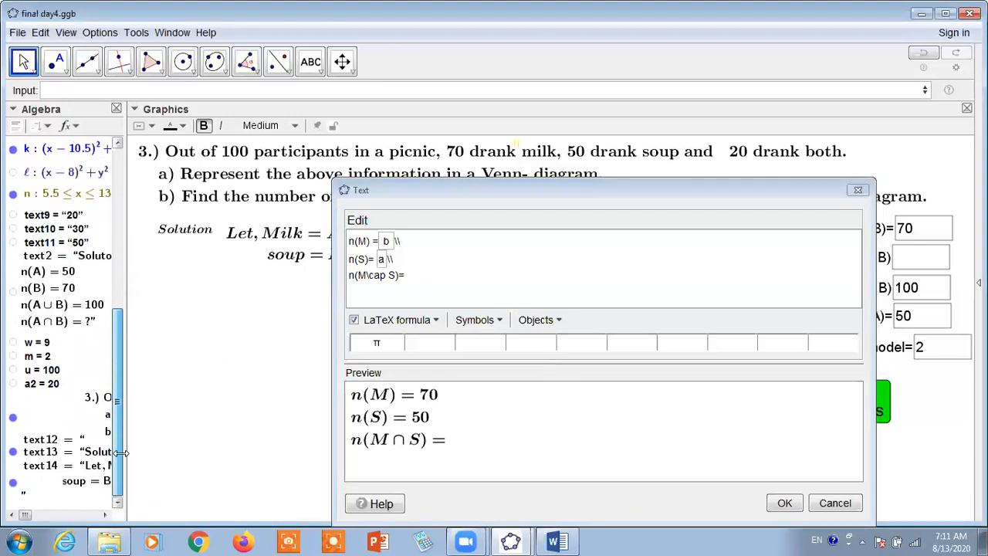
click(43, 386)
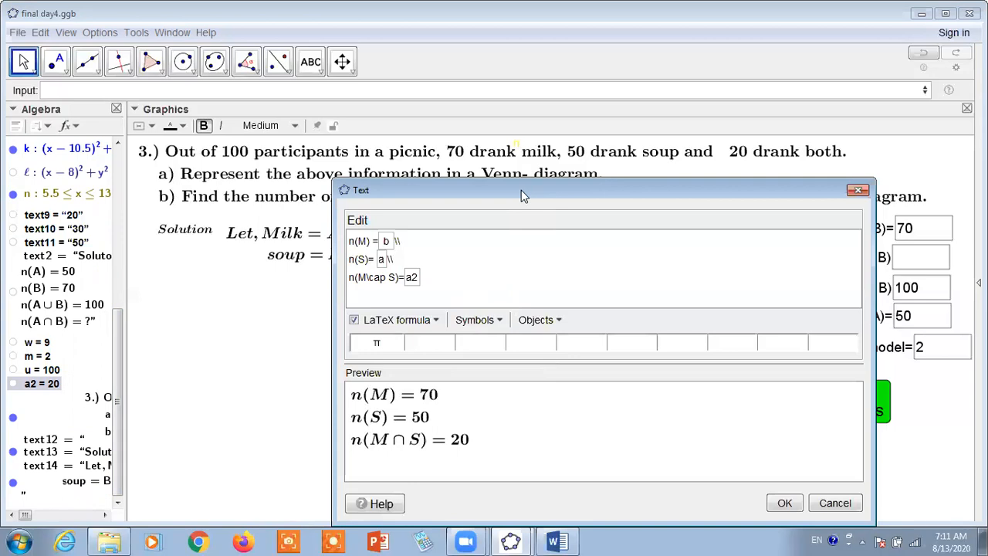
Step: End the n(M\cap S) line with \\ and start a fourth line with "n(" followed by an overline template
drag(521, 191, 561, 176)
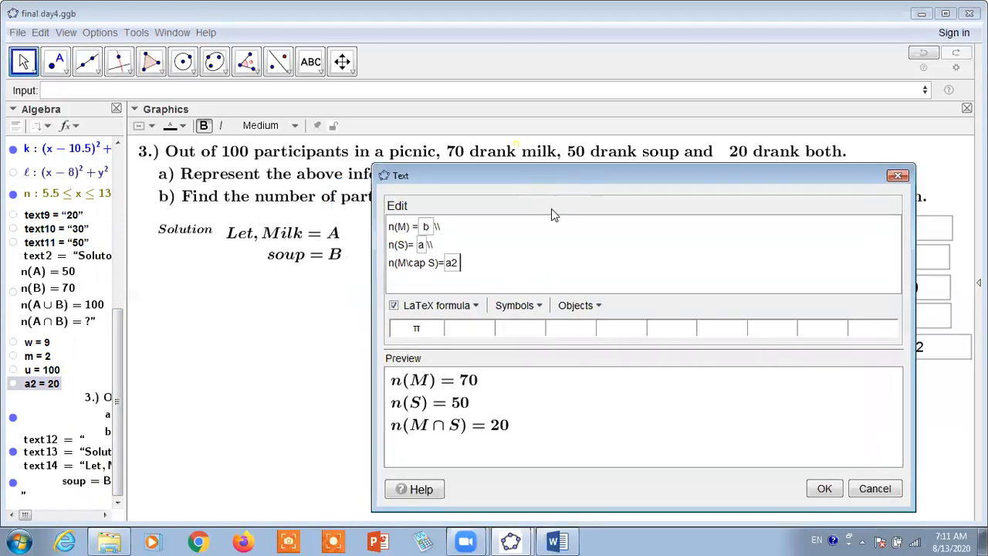
text(\\)
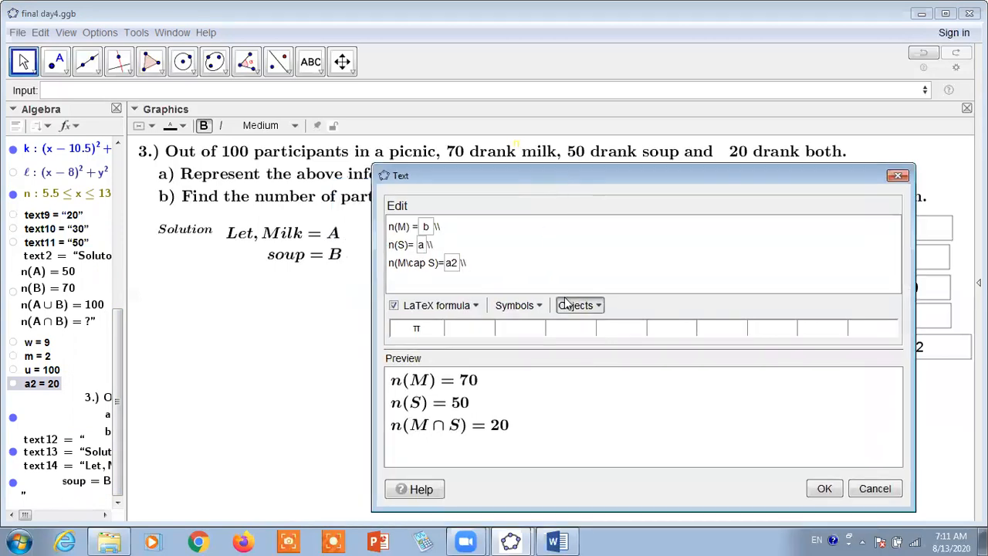
key(Return)
text(n()
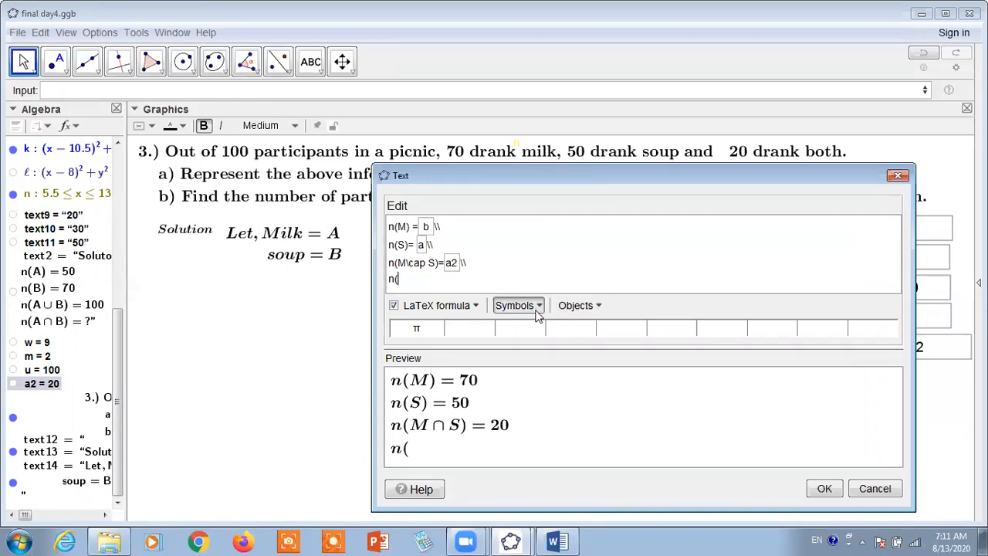
click(538, 314)
click(481, 309)
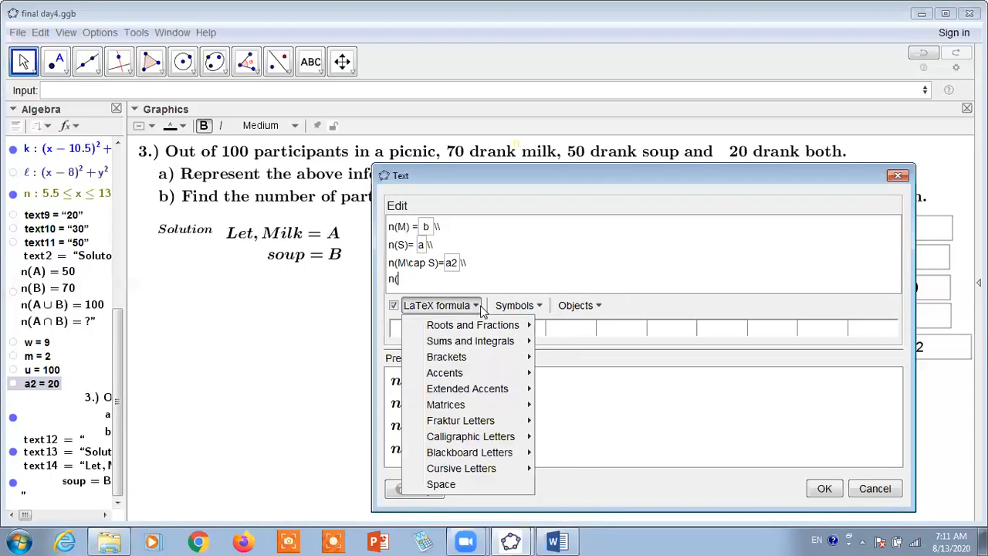
mouse_move(478, 388)
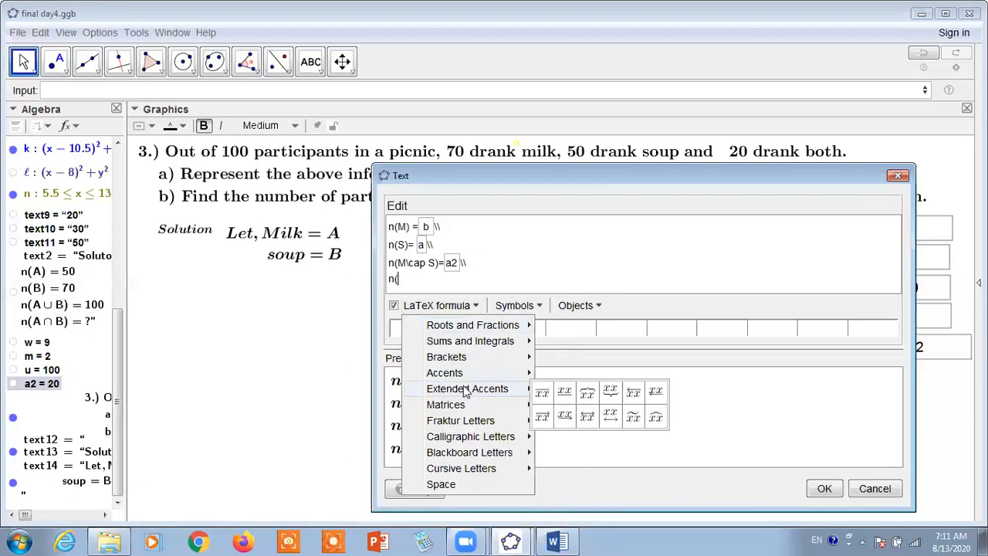
click(542, 393)
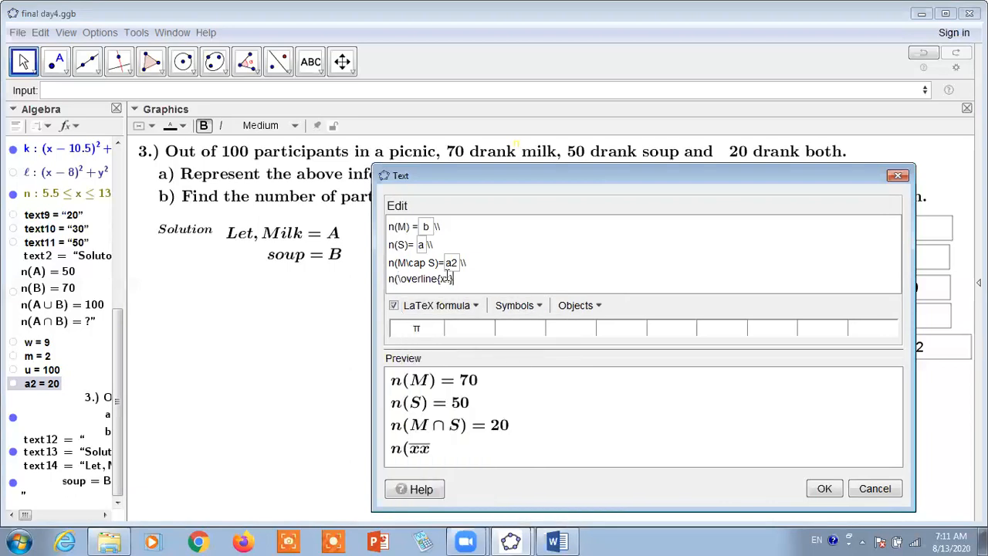
Step: Replace the overline's placeholder with M\cup S and add the closing parenthesis under the bar
double_click(447, 278)
key(BackSpace)
text(A)
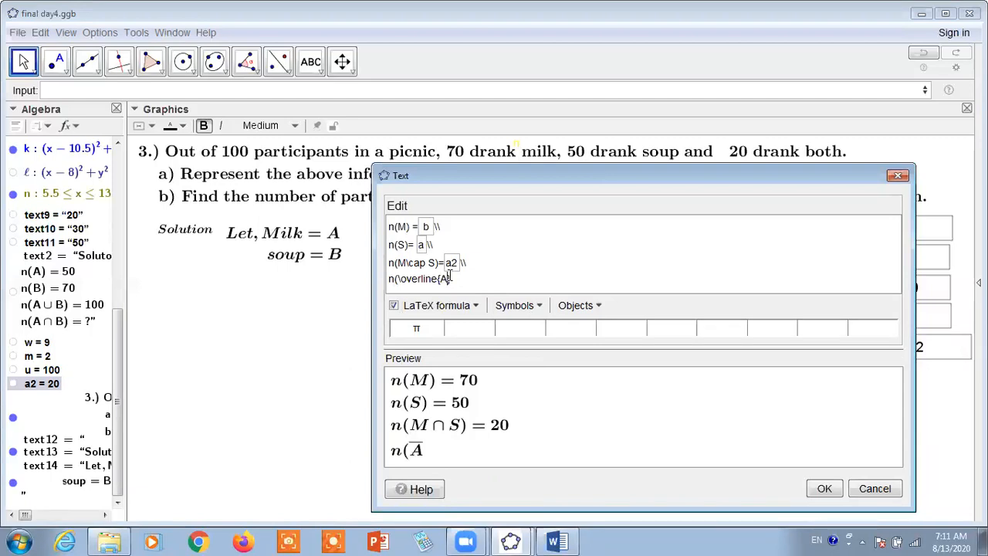
text())
text(cup)
key(BackSpace)
key(BackSpace)
key(BackSpace)
key(BackSpace)
key(BackSpace)
key(BackSpace)
text(M\cup S)
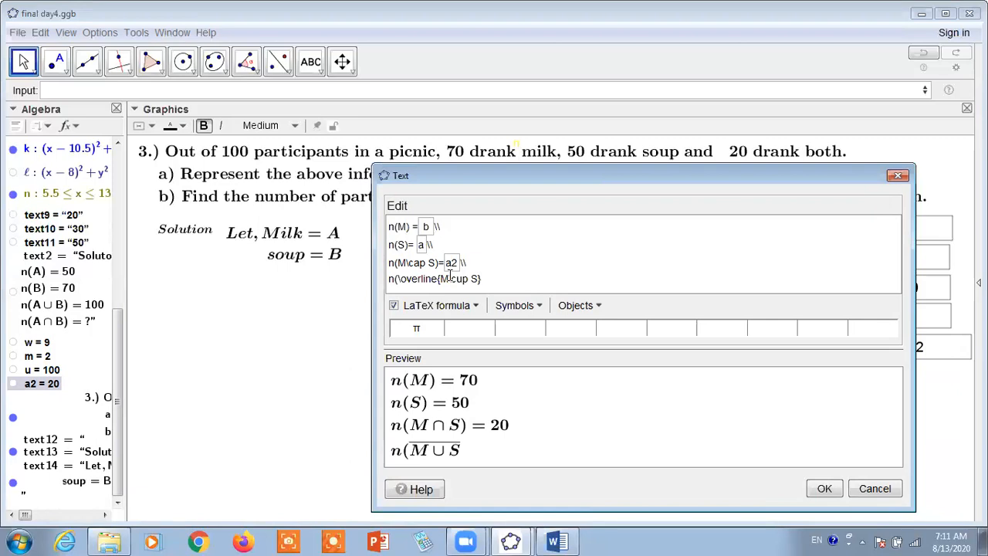
text())
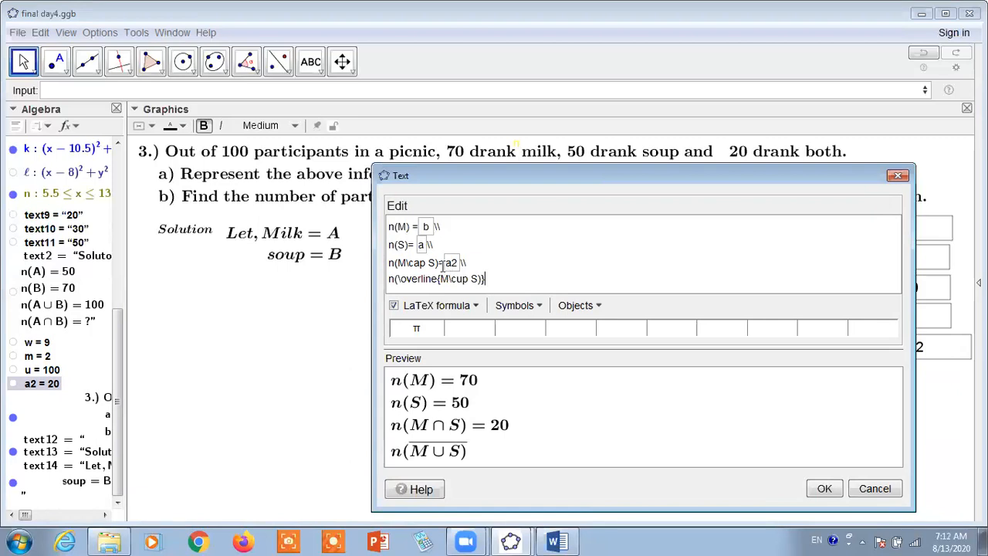
Step: Finish the fourth line with "=x", accept the text, and position the block beneath the milk and soup set definitions
click(538, 308)
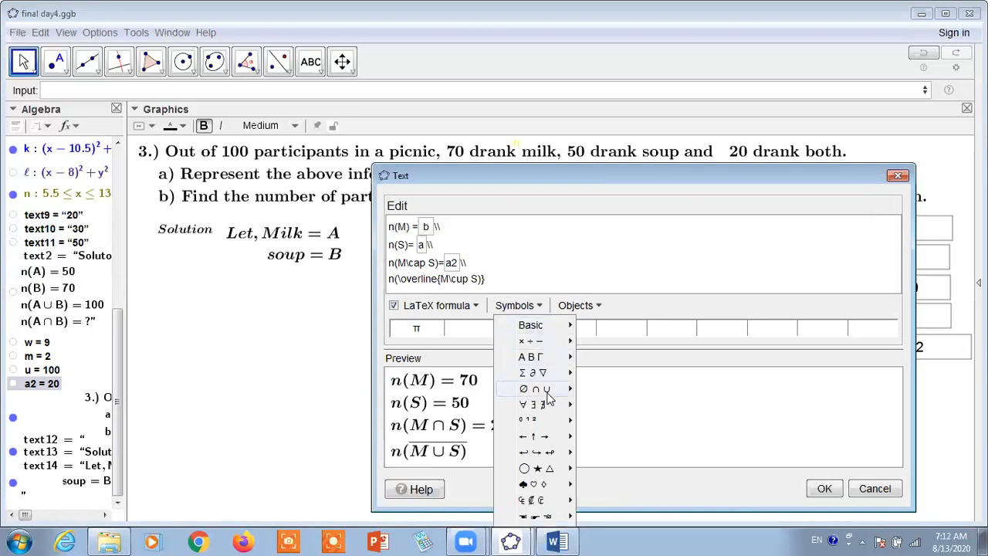
mouse_move(548, 390)
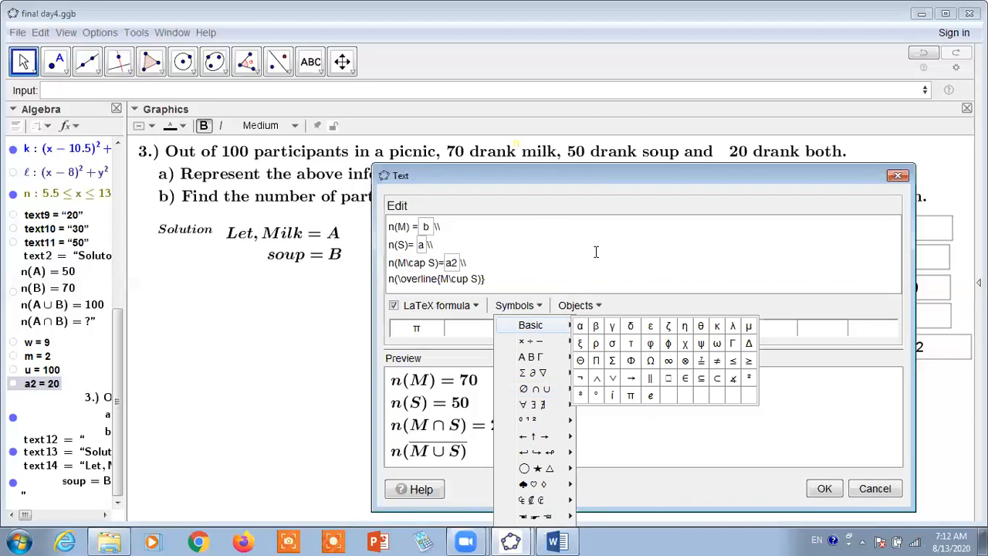
text(= x)
click(823, 489)
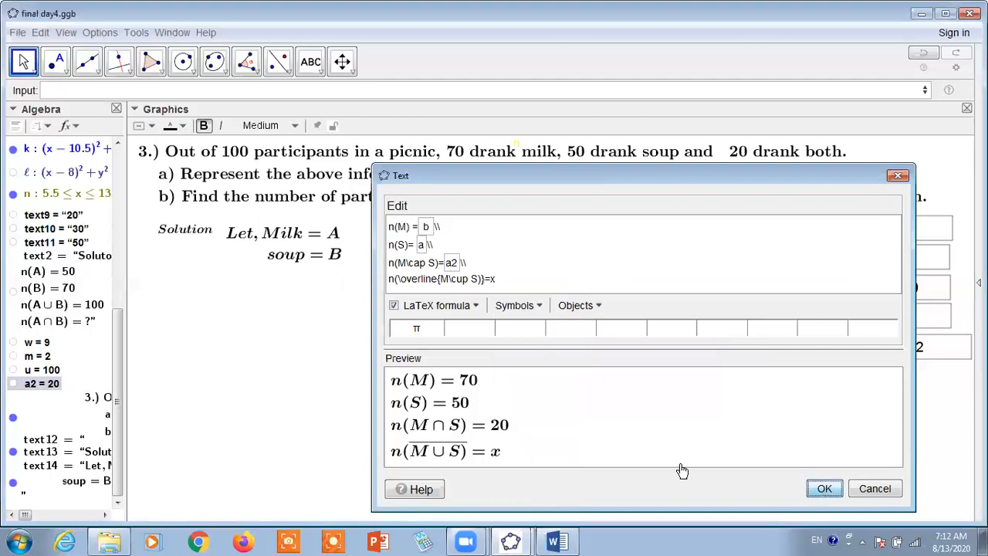
drag(426, 355, 243, 322)
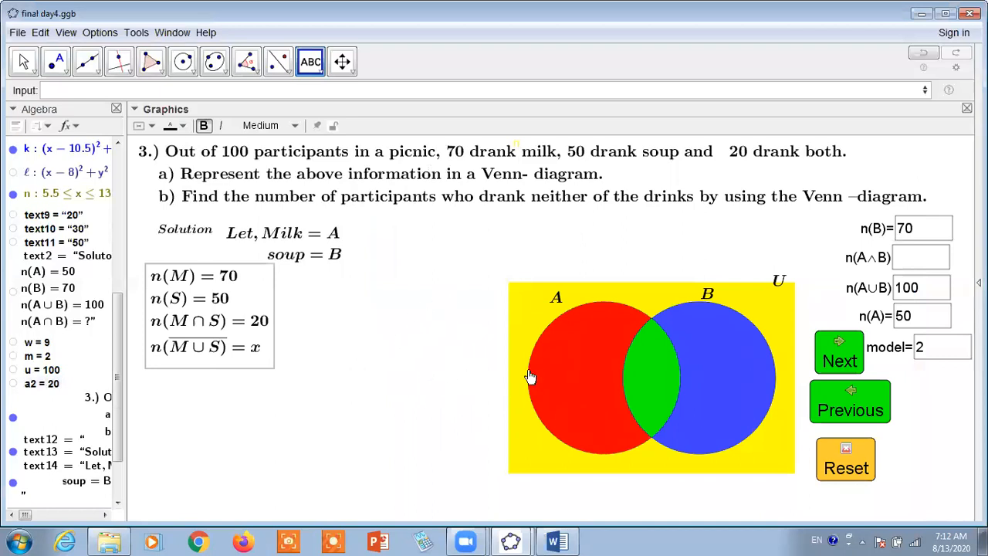
drag(269, 295, 267, 311)
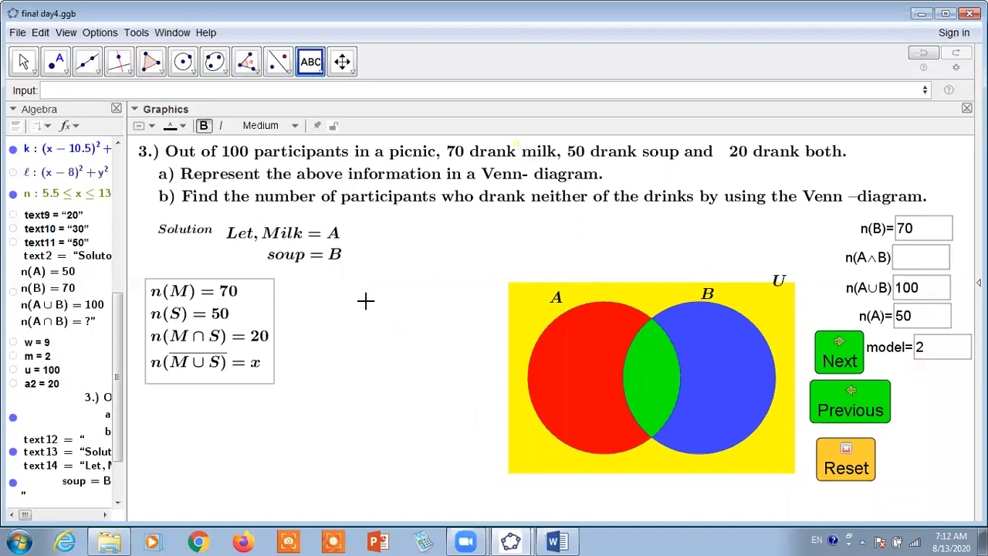